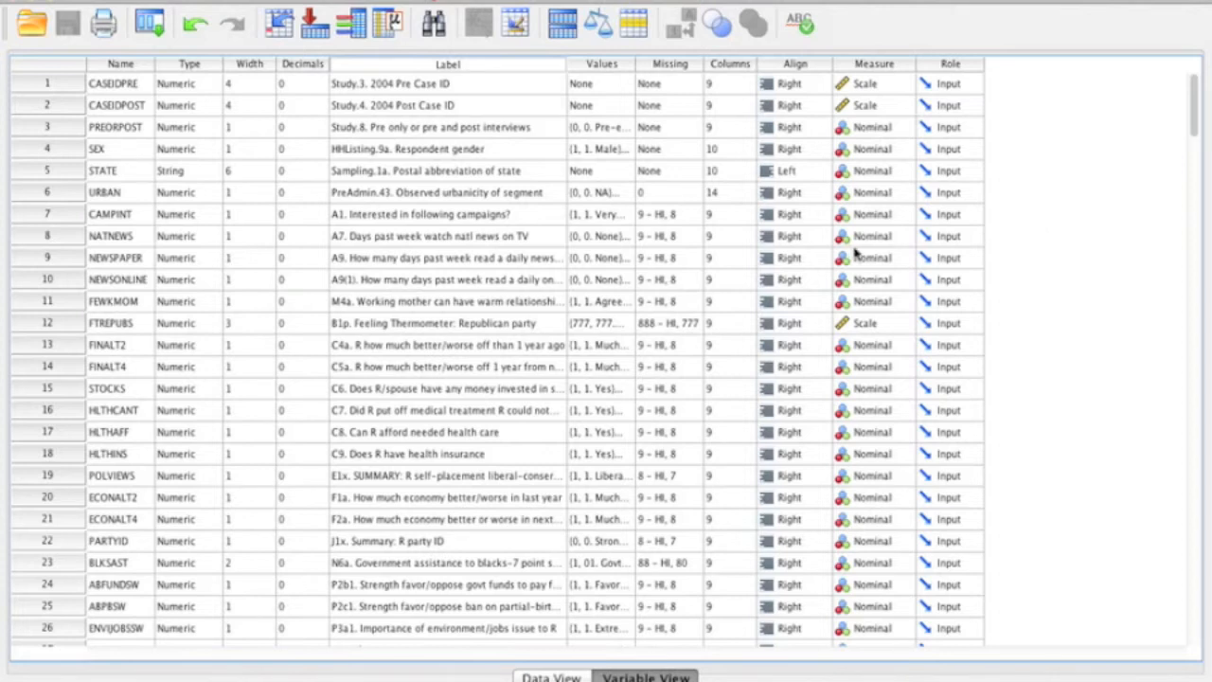
# Widen the Label column slightly and examine the full list of value labels defined for NATNEWS
pyautogui.click(114, 239)
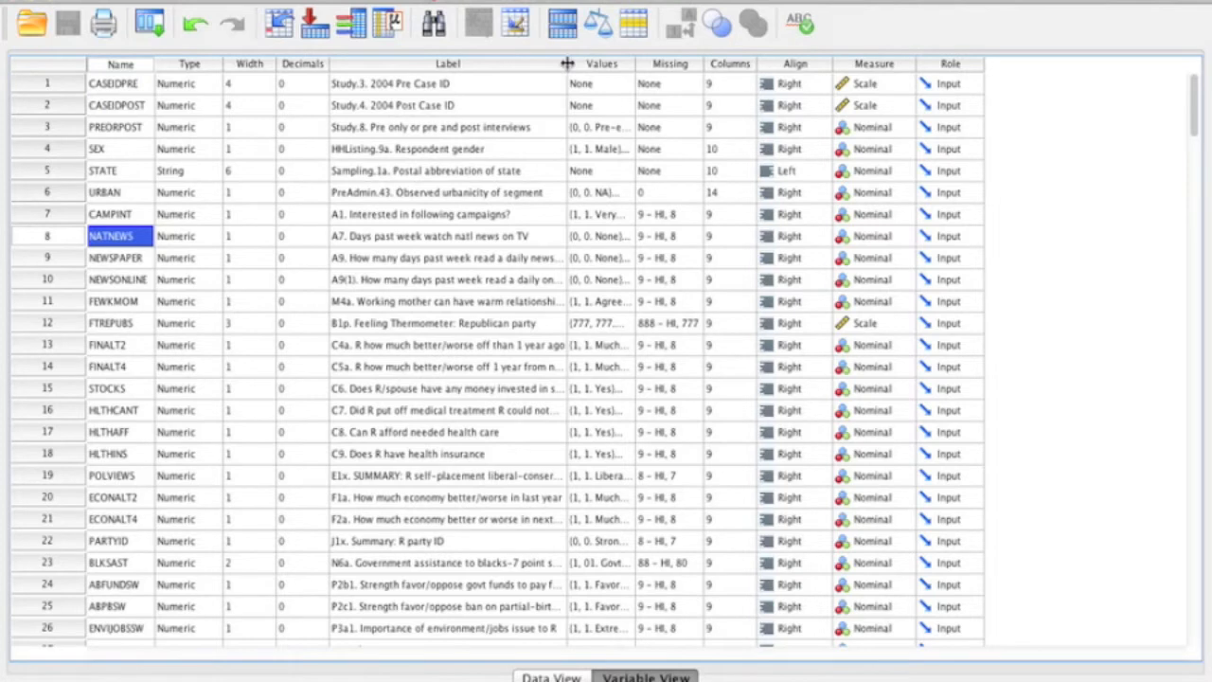
pyautogui.moveTo(567, 63); pyautogui.dragTo(586, 63)
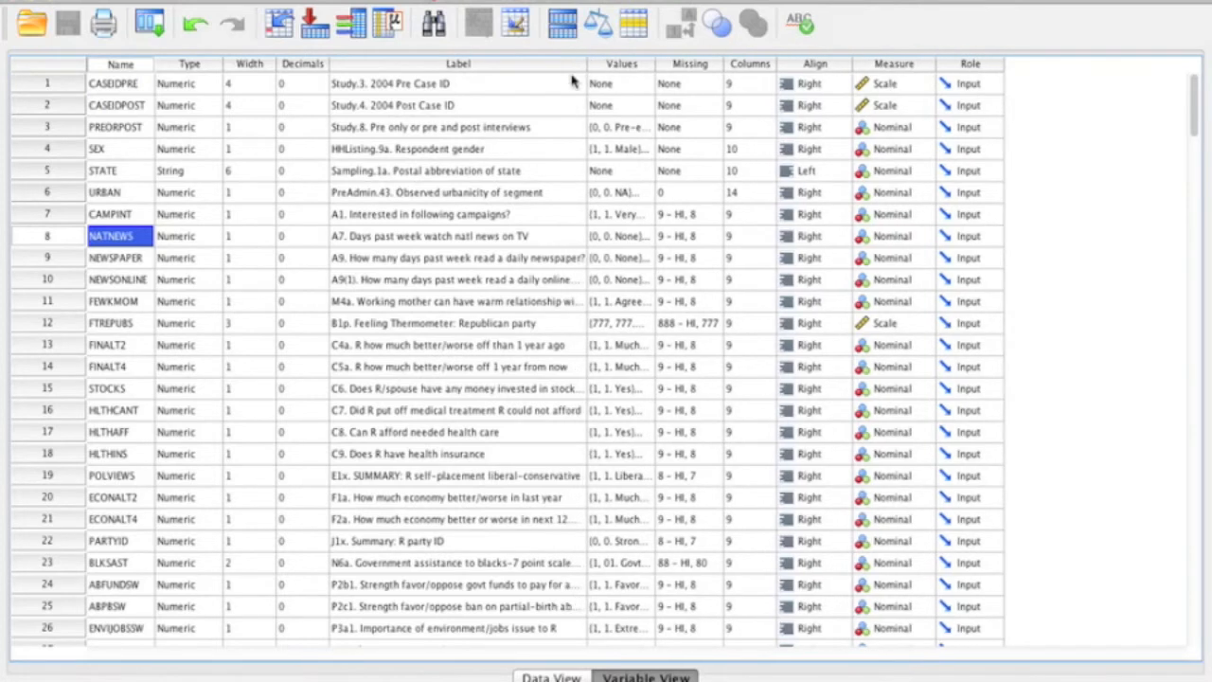
pyautogui.click(422, 239)
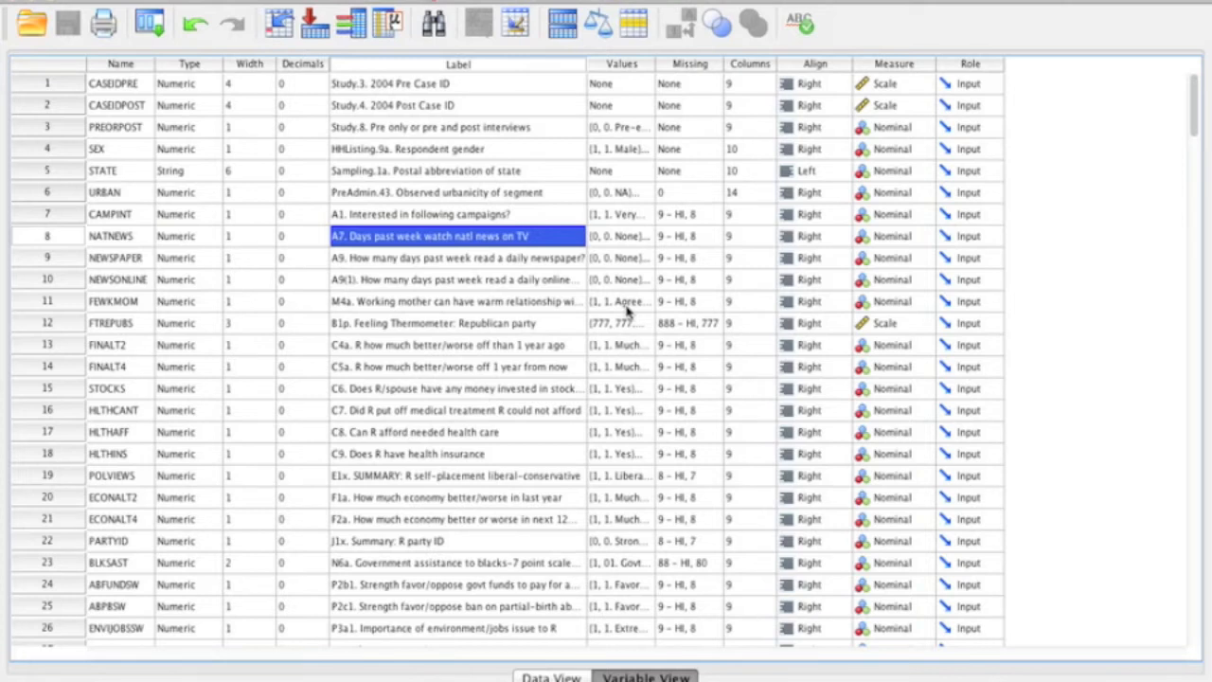
pyautogui.click(625, 241)
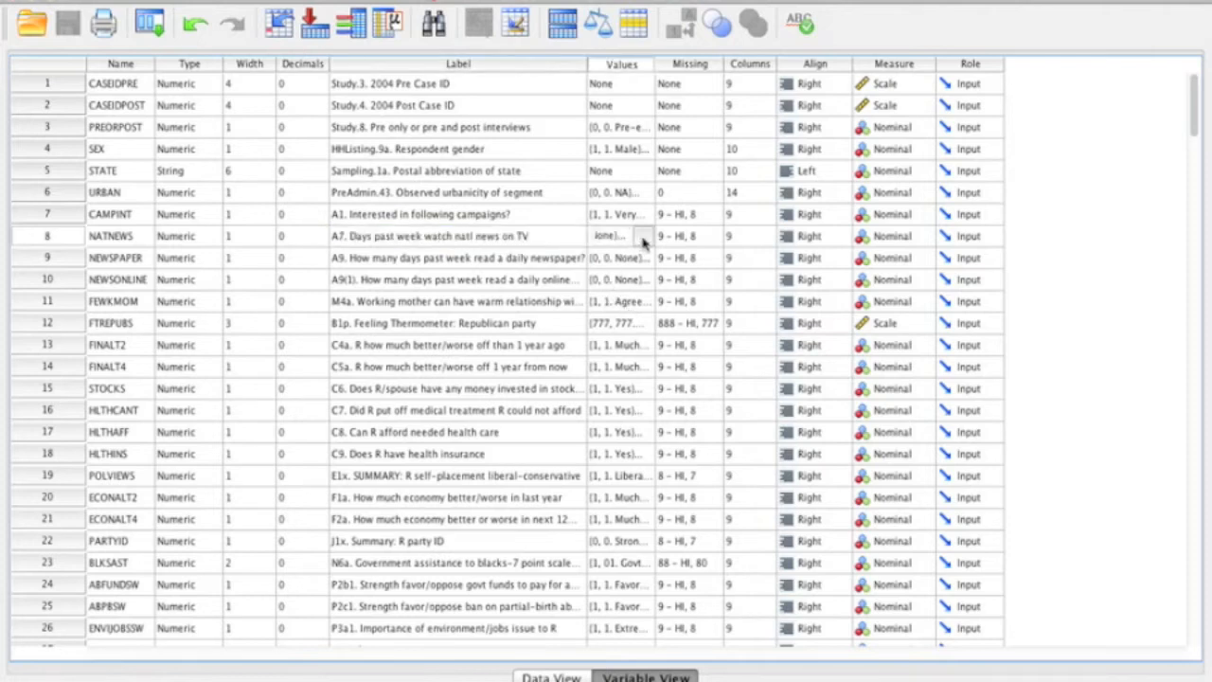
pyautogui.click(644, 238)
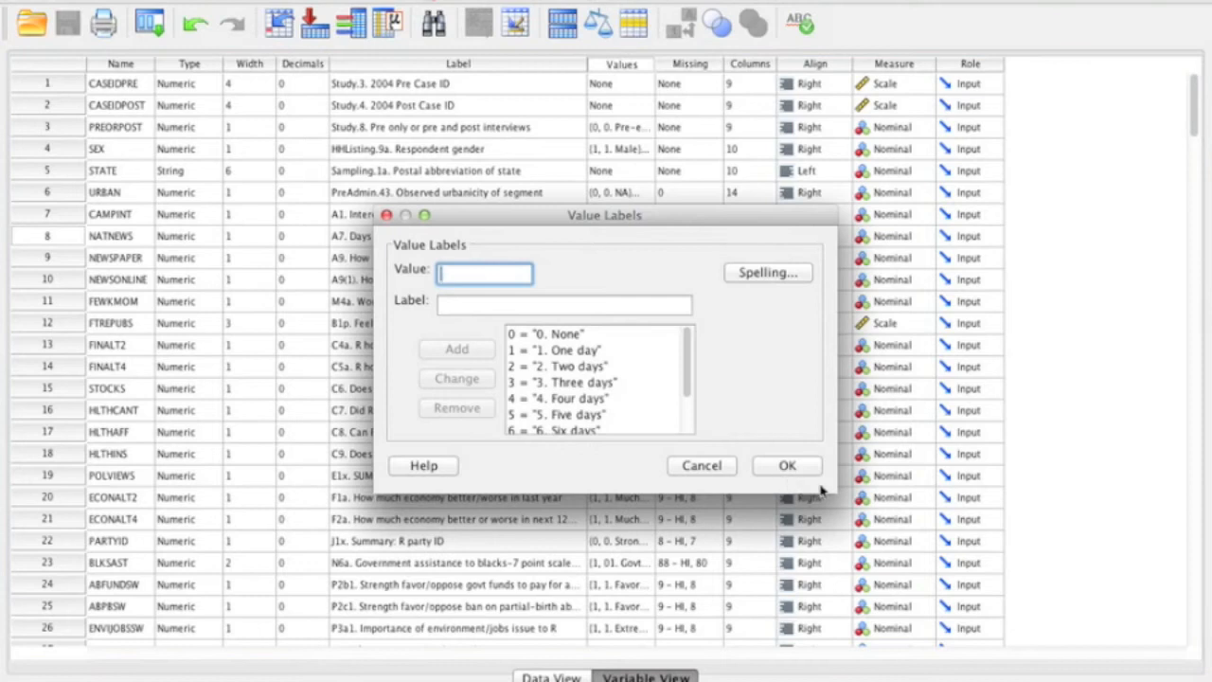
pyautogui.moveTo(829, 487); pyautogui.dragTo(915, 560)
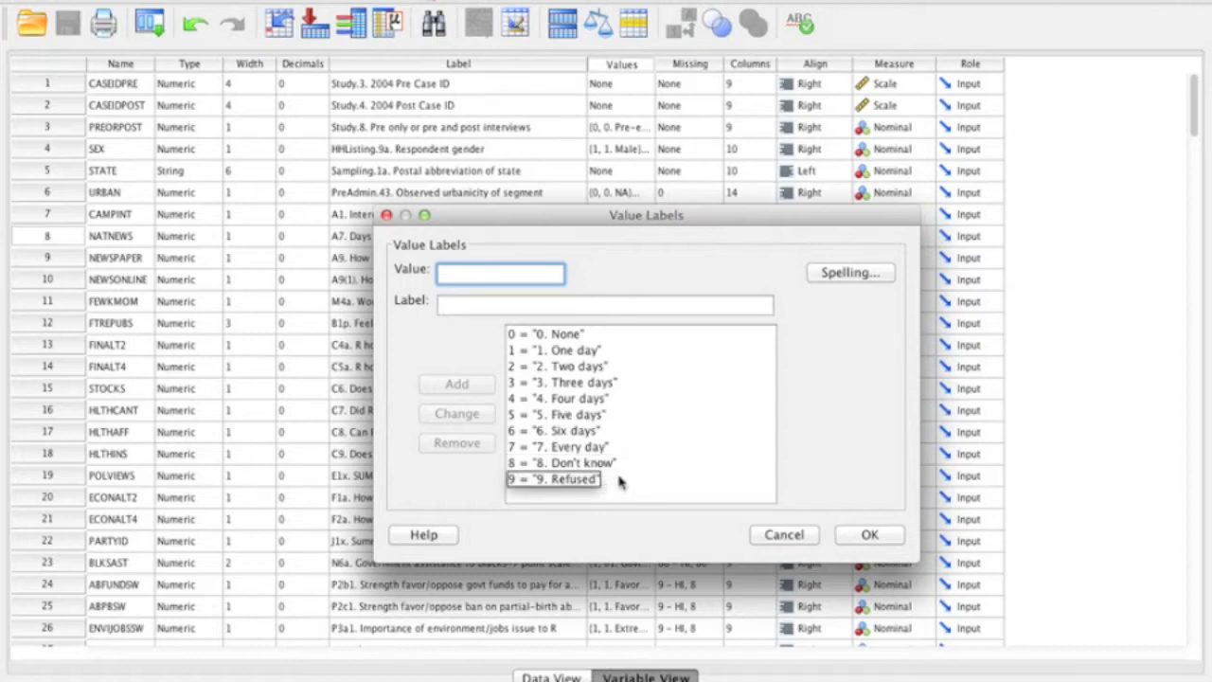
pyautogui.click(789, 534)
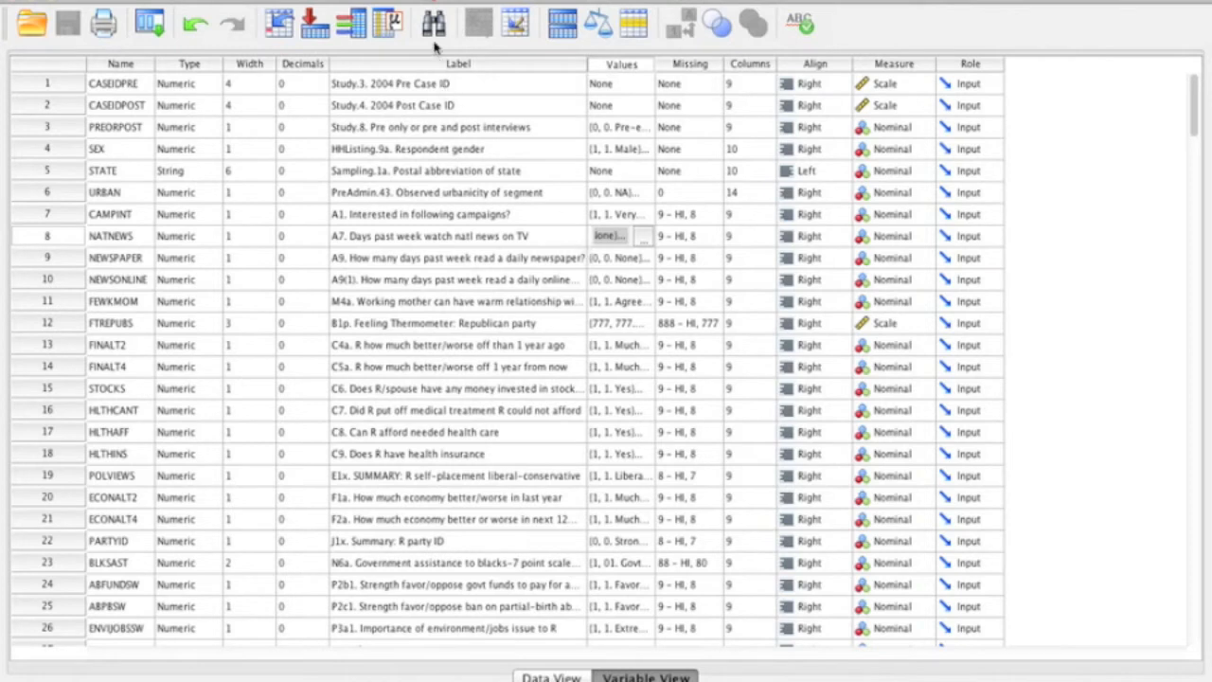
# Start a Recode into Different Variables with NATNEWS as the input variable
pyautogui.click(373, 1)
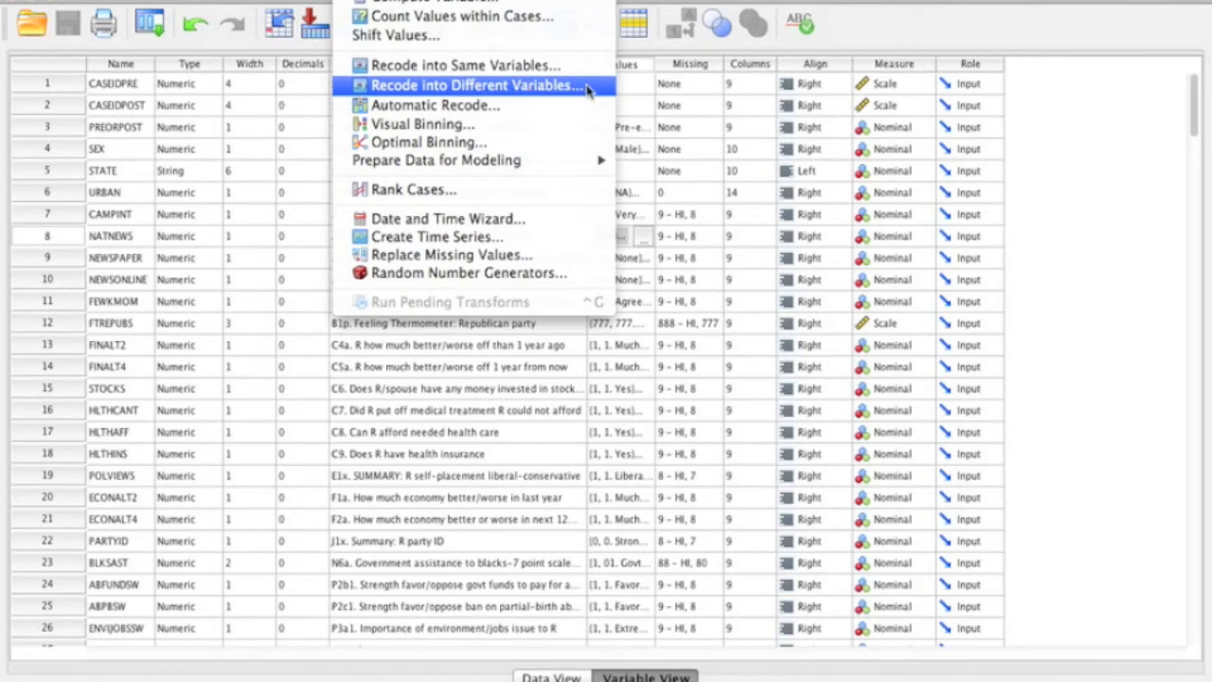
pyautogui.click(535, 86)
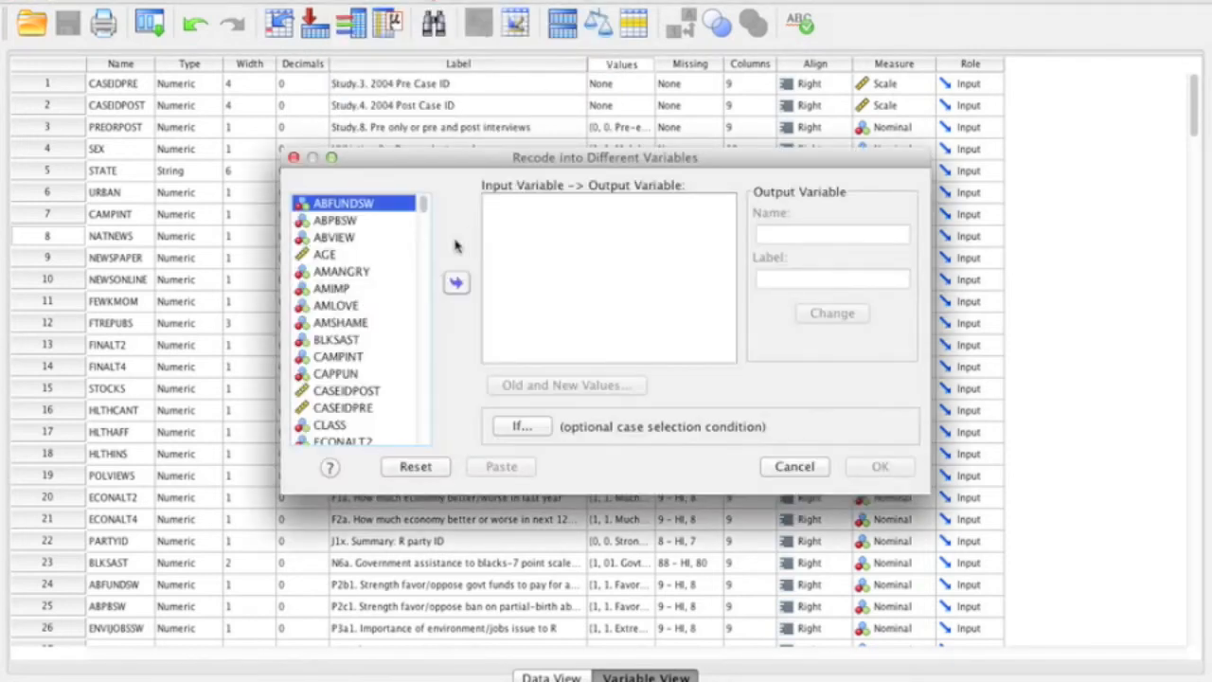
pyautogui.scroll(-10, 398, 303)
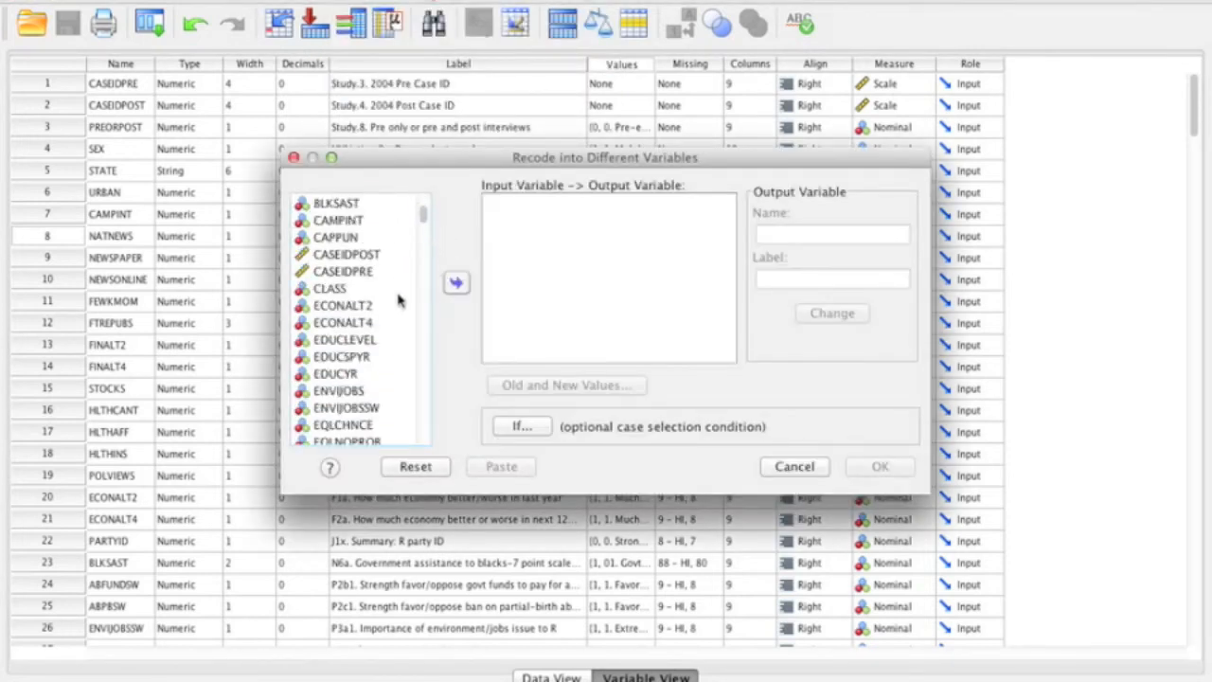
pyautogui.scroll(-10, 399, 292)
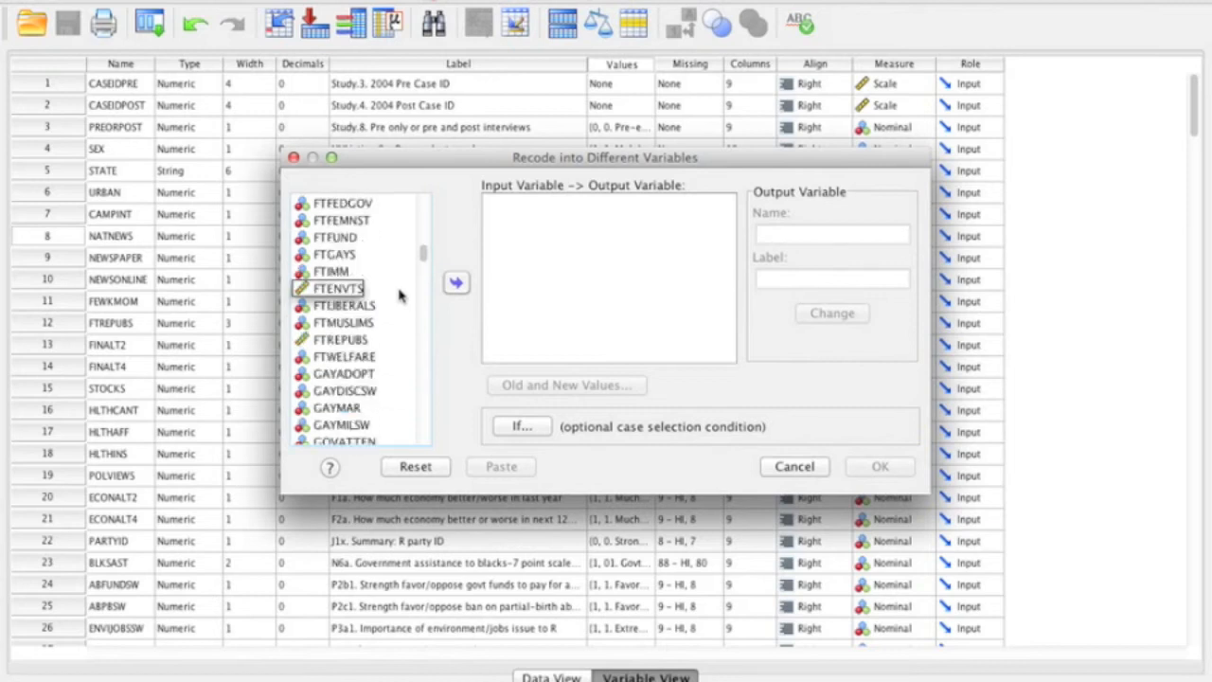
pyautogui.scroll(-6, 398, 295)
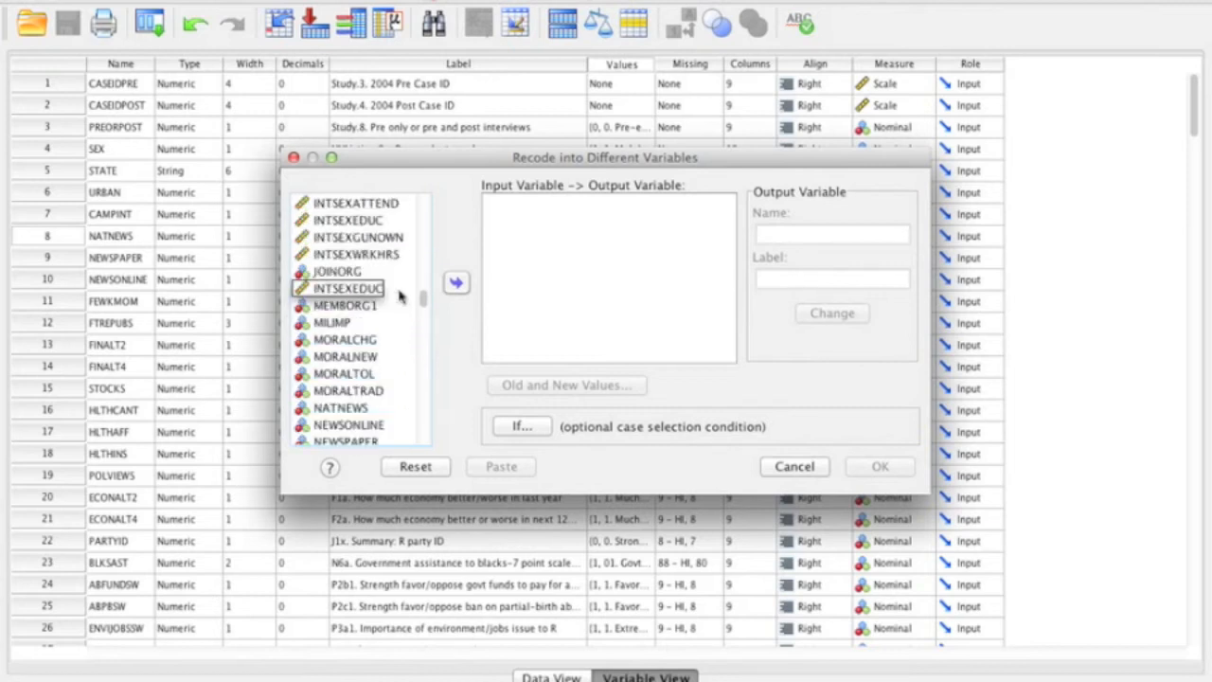
pyautogui.click(342, 407)
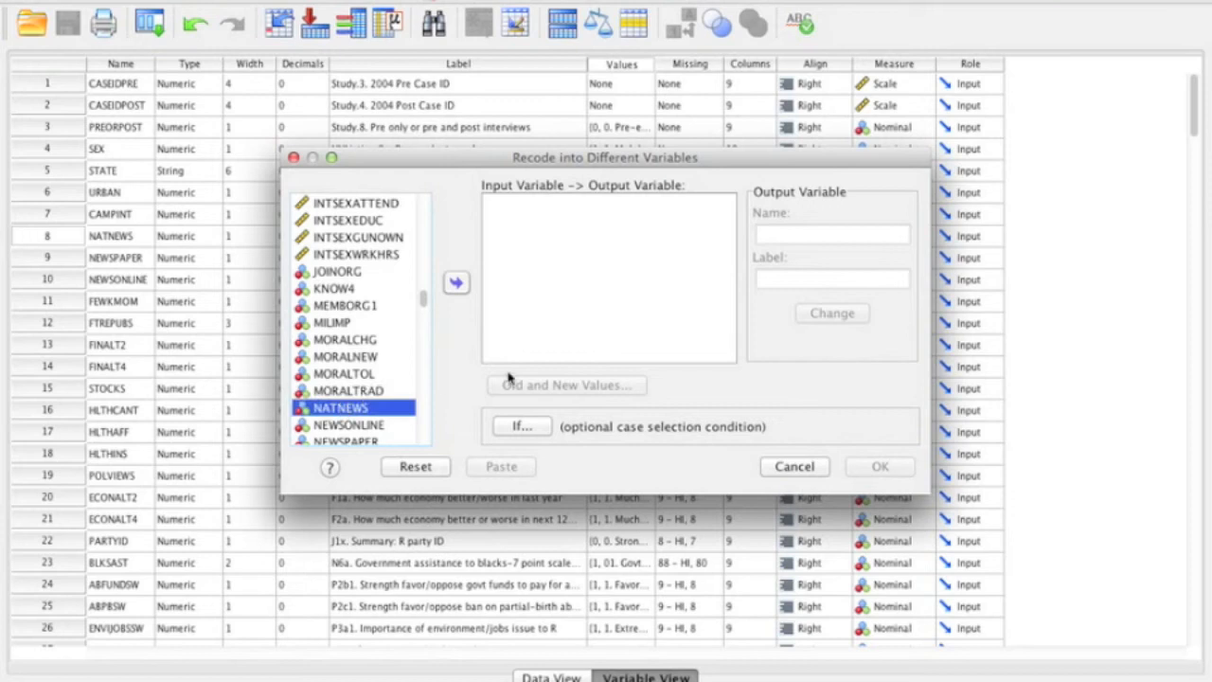
pyautogui.click(456, 284)
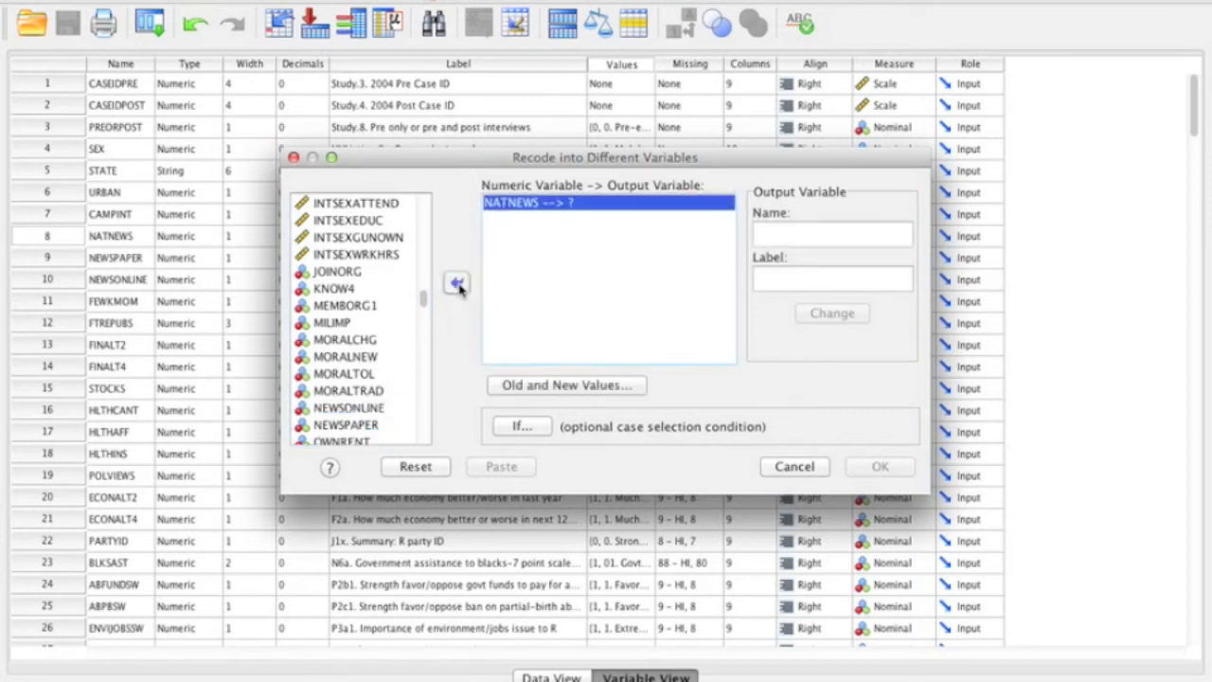
# Assign the output variable name NATNEWSR with the label "watched any national news last week"
pyautogui.click(766, 235)
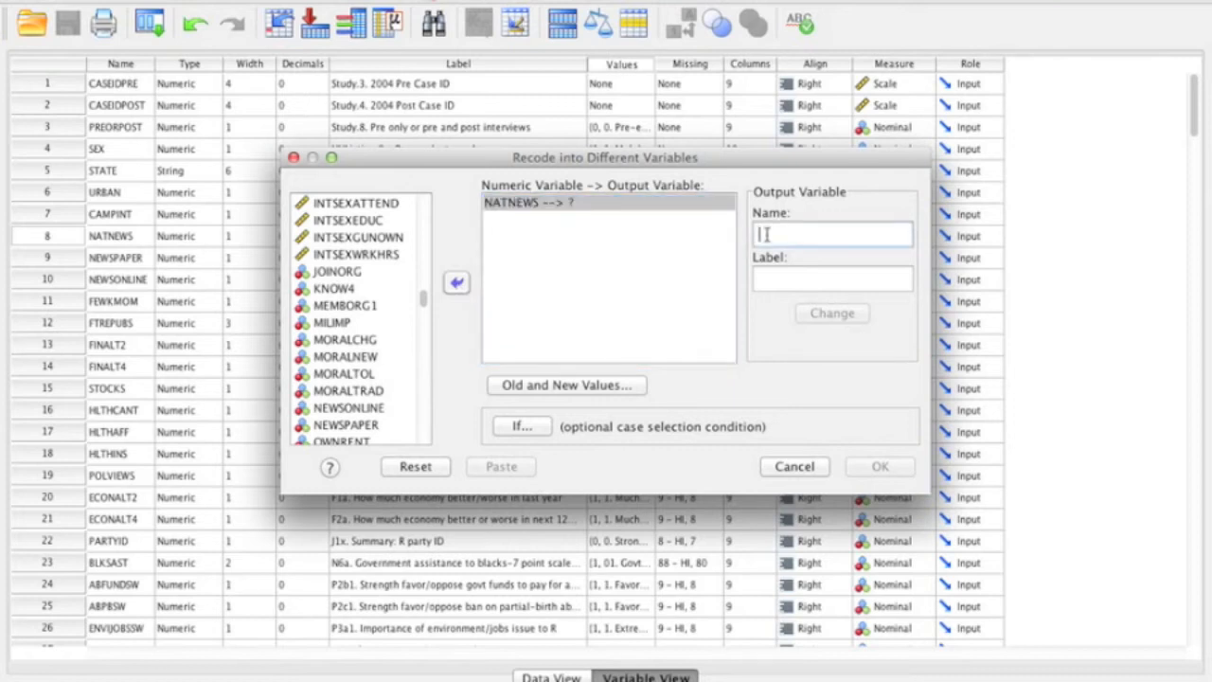
pyautogui.write('NAT')
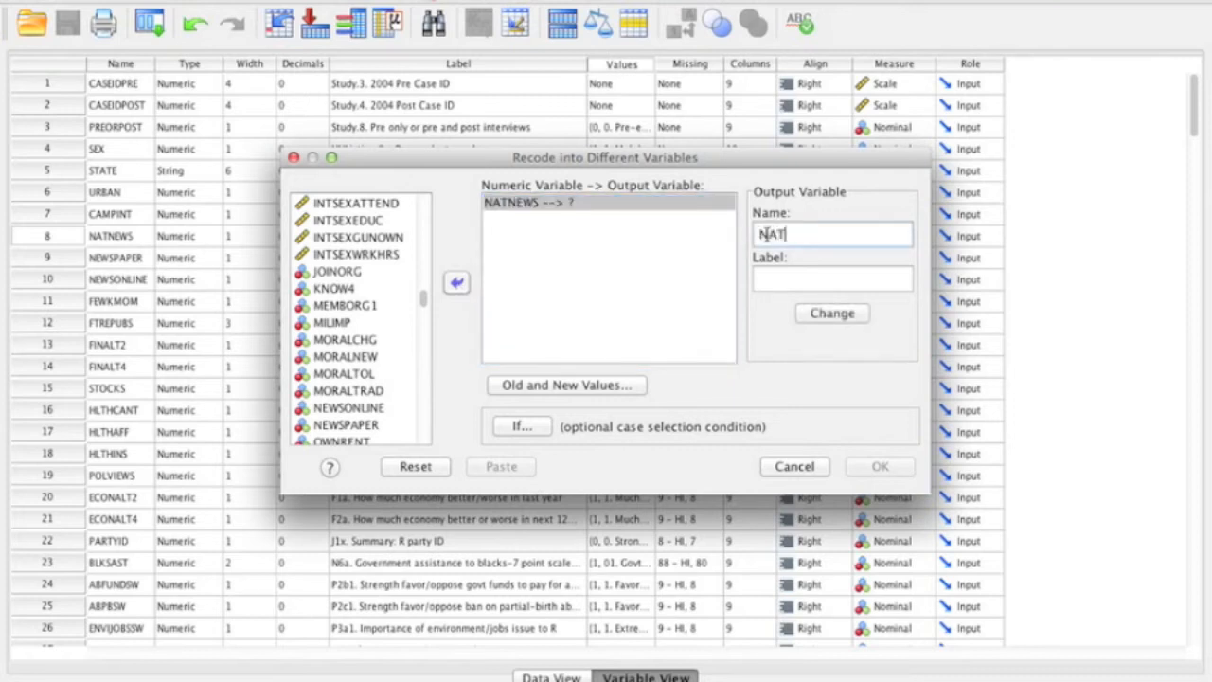
pyautogui.write('NEWSR')
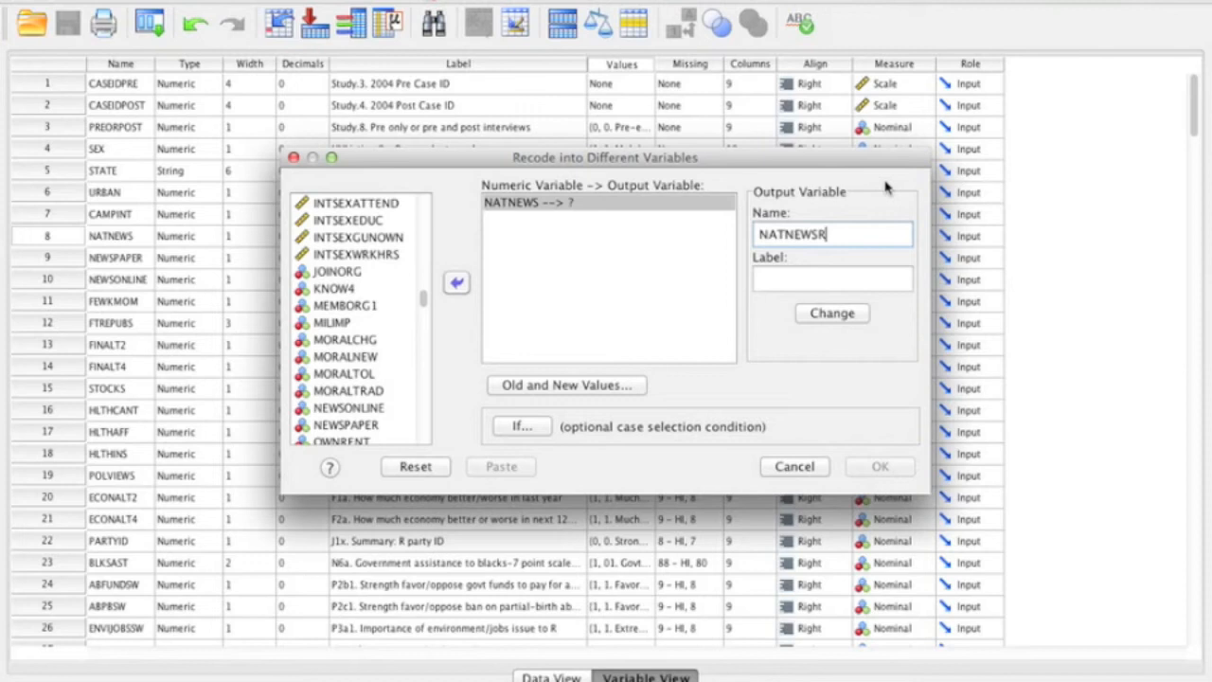
pyautogui.click(815, 276)
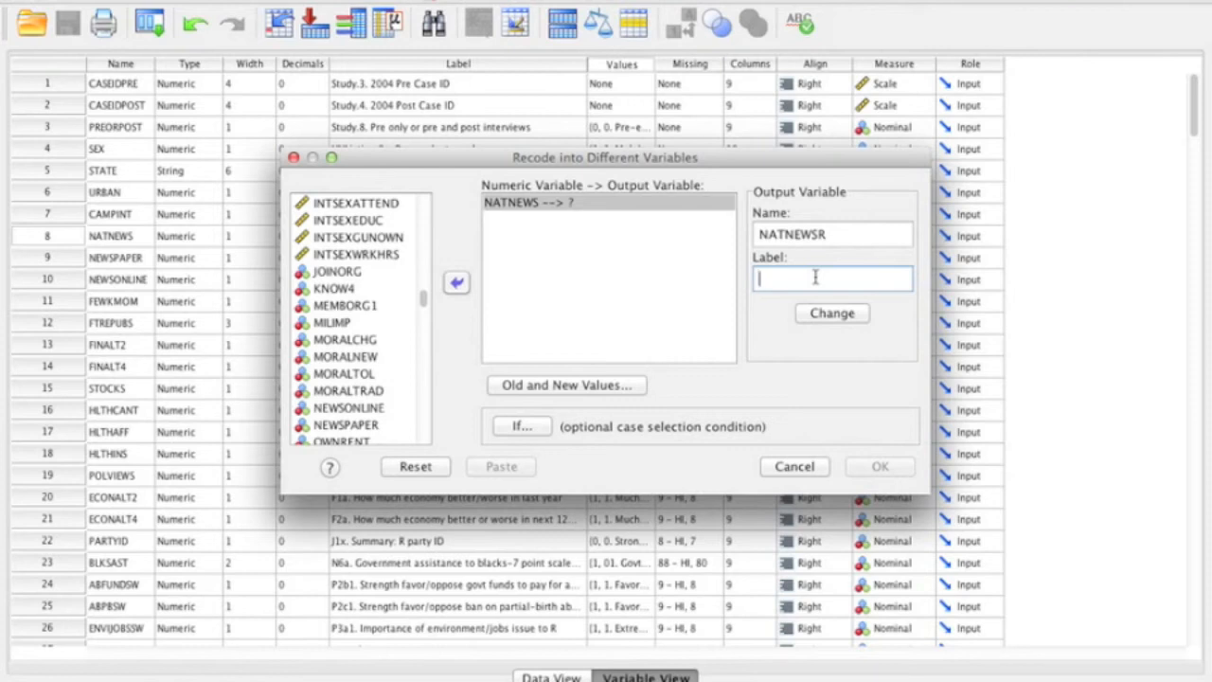
pyautogui.write('watched ')
pyautogui.write('any ')
pyautogui.write('national ne')
pyautogui.write('ws last week')
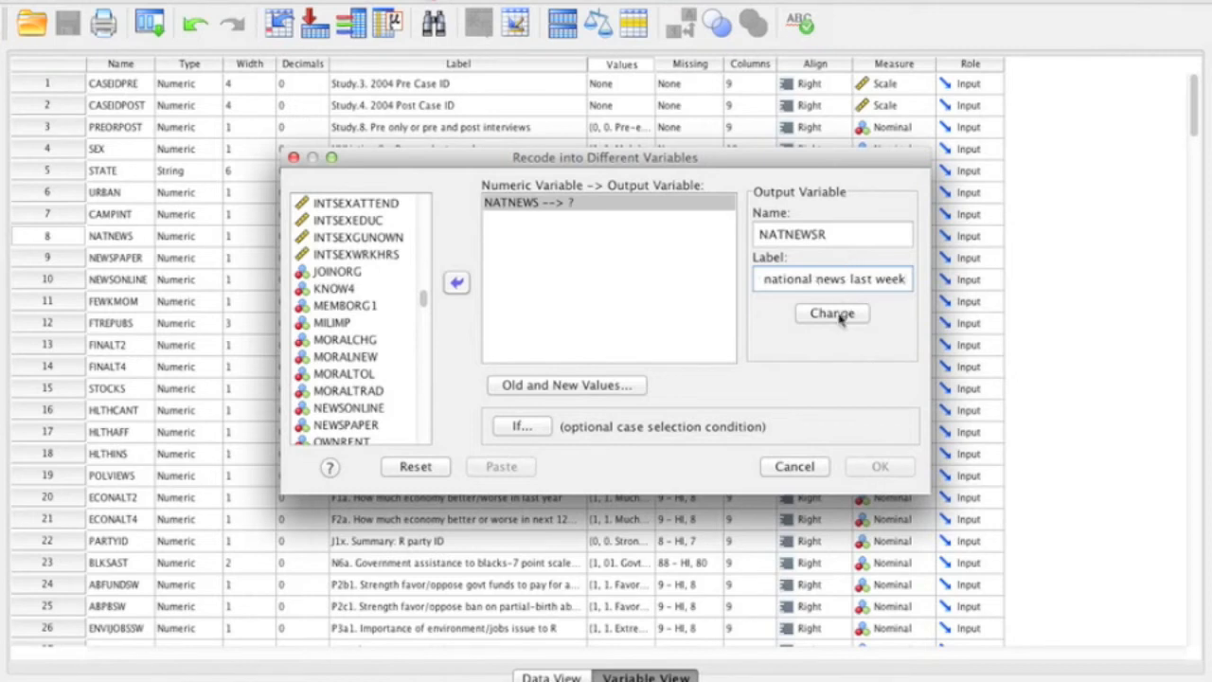
pyautogui.click(839, 316)
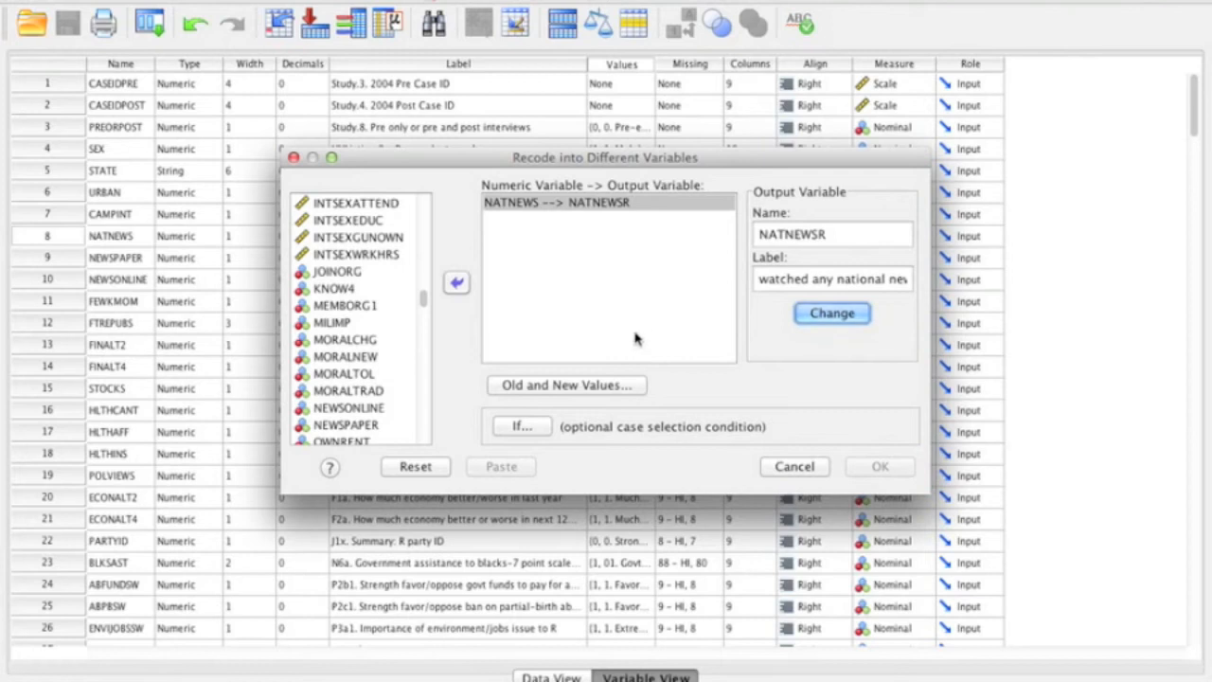
# Define the old and new values for NATNEWSR, adding a rule that recodes 0 to 0
pyautogui.click(597, 385)
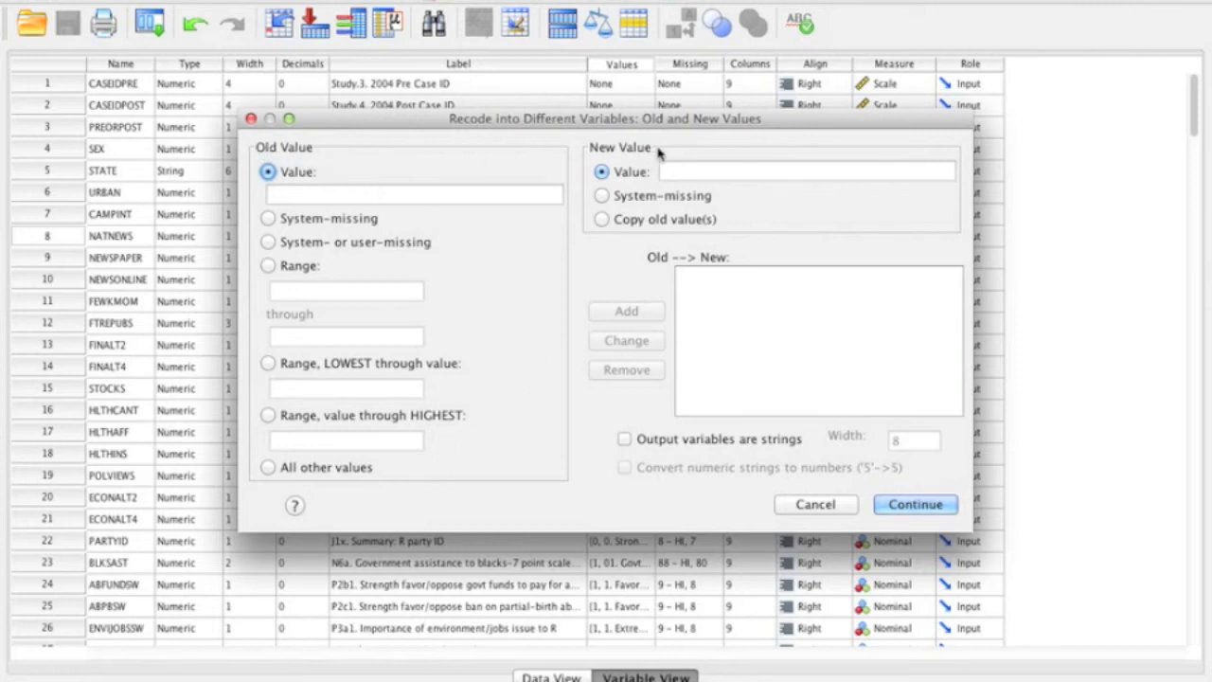
pyautogui.click(384, 192)
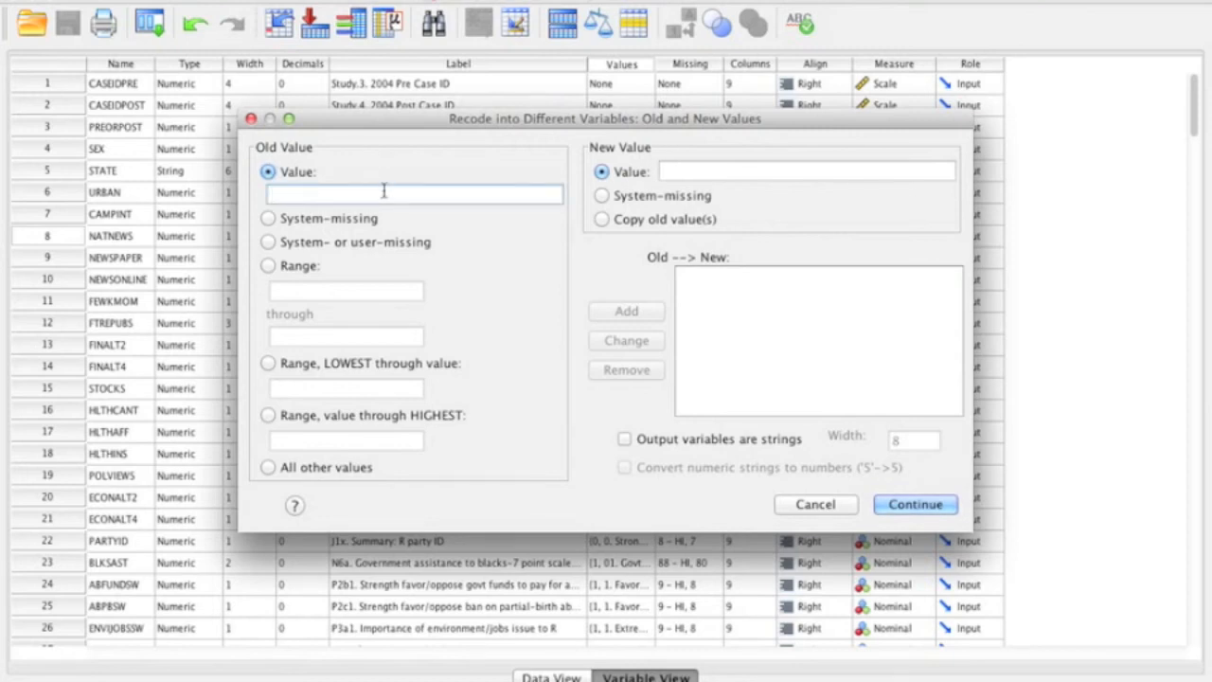
pyautogui.write('0')
pyautogui.click(673, 170)
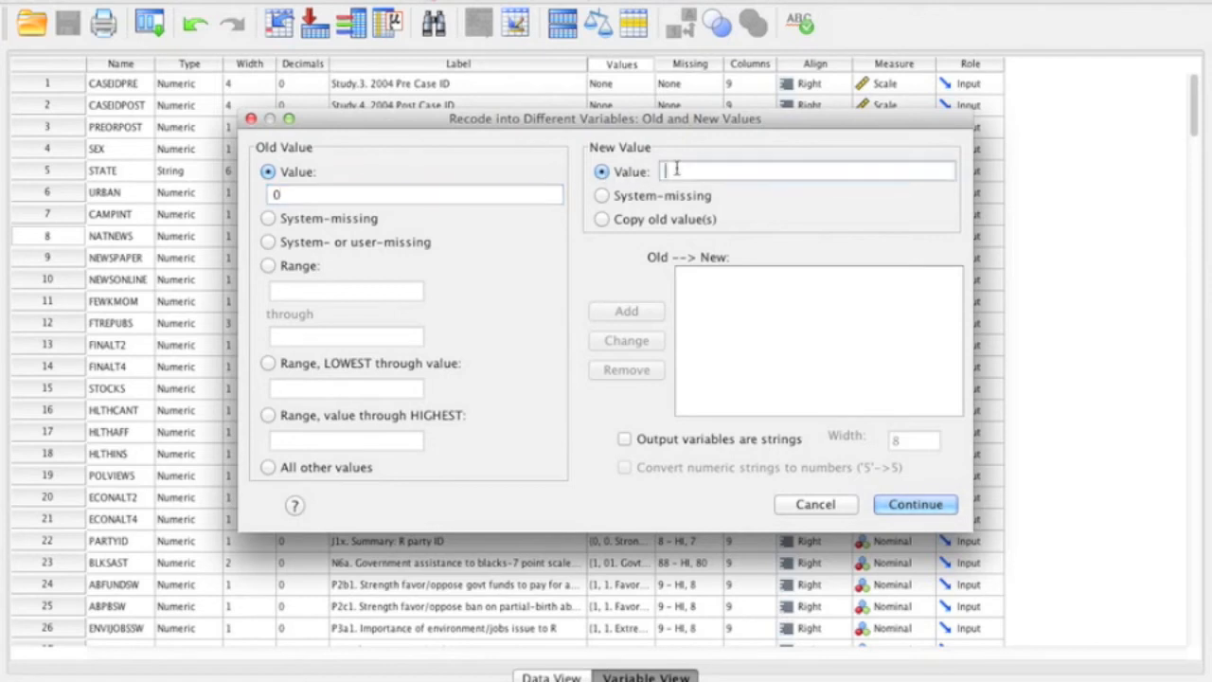
pyautogui.write('0')
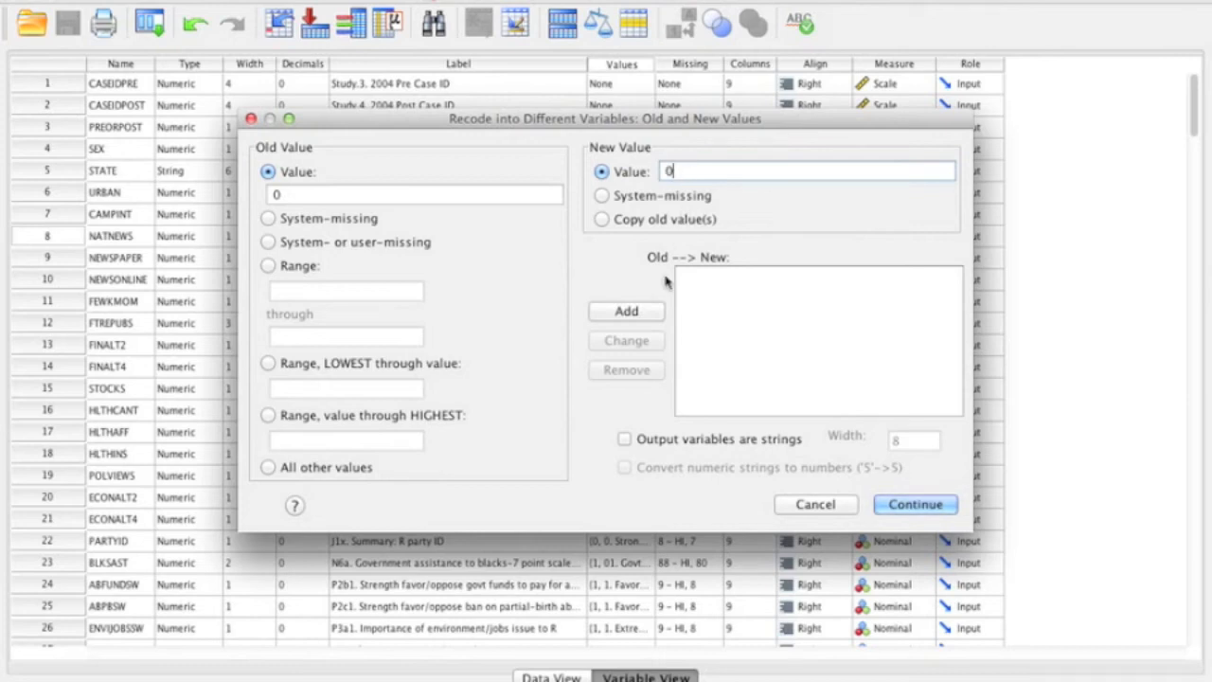
pyautogui.click(630, 312)
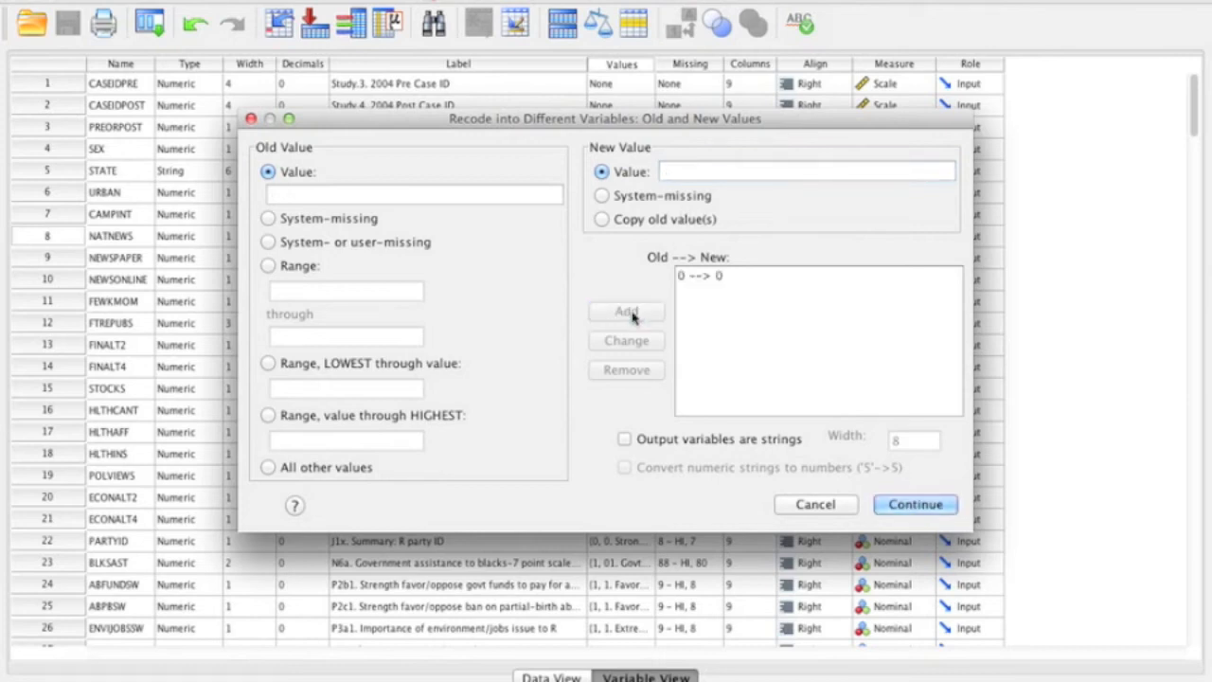
# Add a recode rule that maps old value 1 to new value 1
pyautogui.click(477, 193)
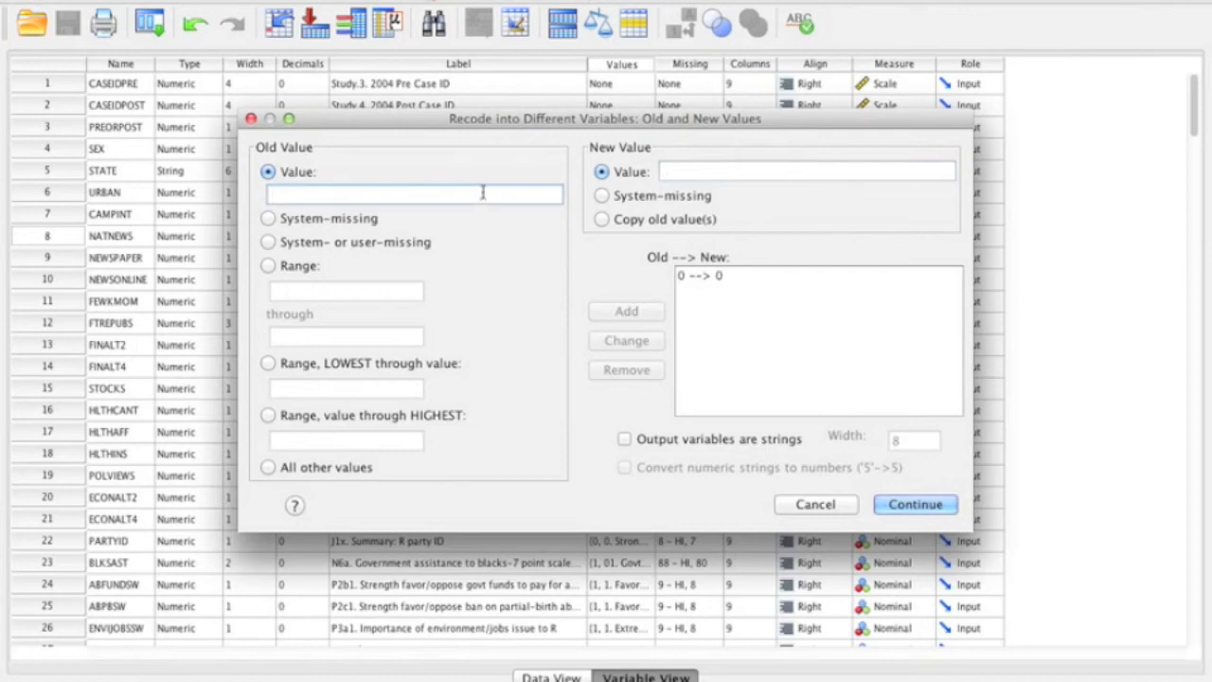
pyautogui.write('1')
pyautogui.click(668, 169)
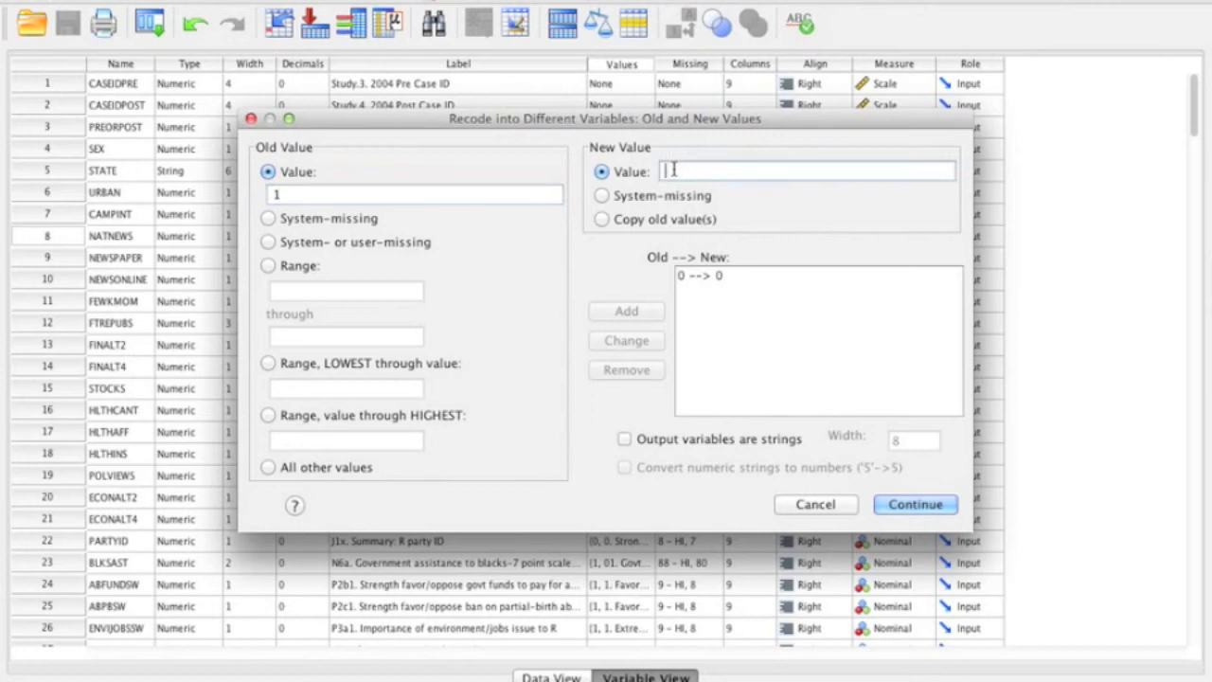
pyautogui.write('1')
pyautogui.click(623, 311)
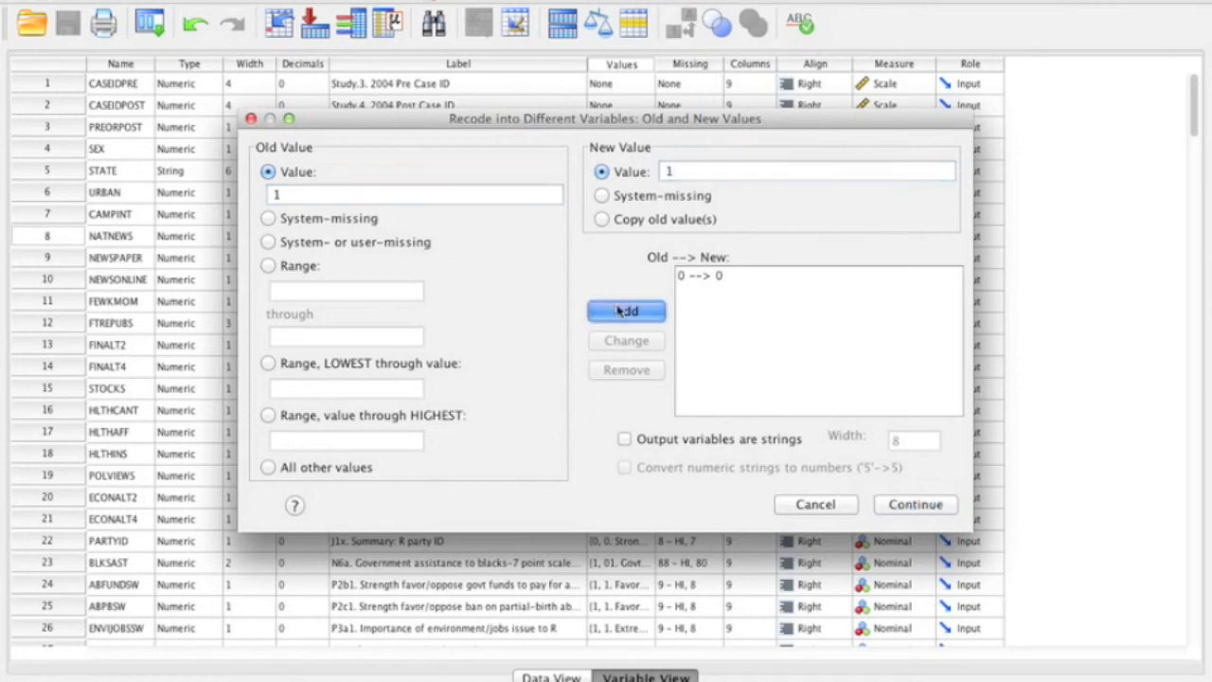
# Add two recode rules that map old values 2 and 3 each to new value 1
pyautogui.click(356, 193)
pyautogui.write('2')
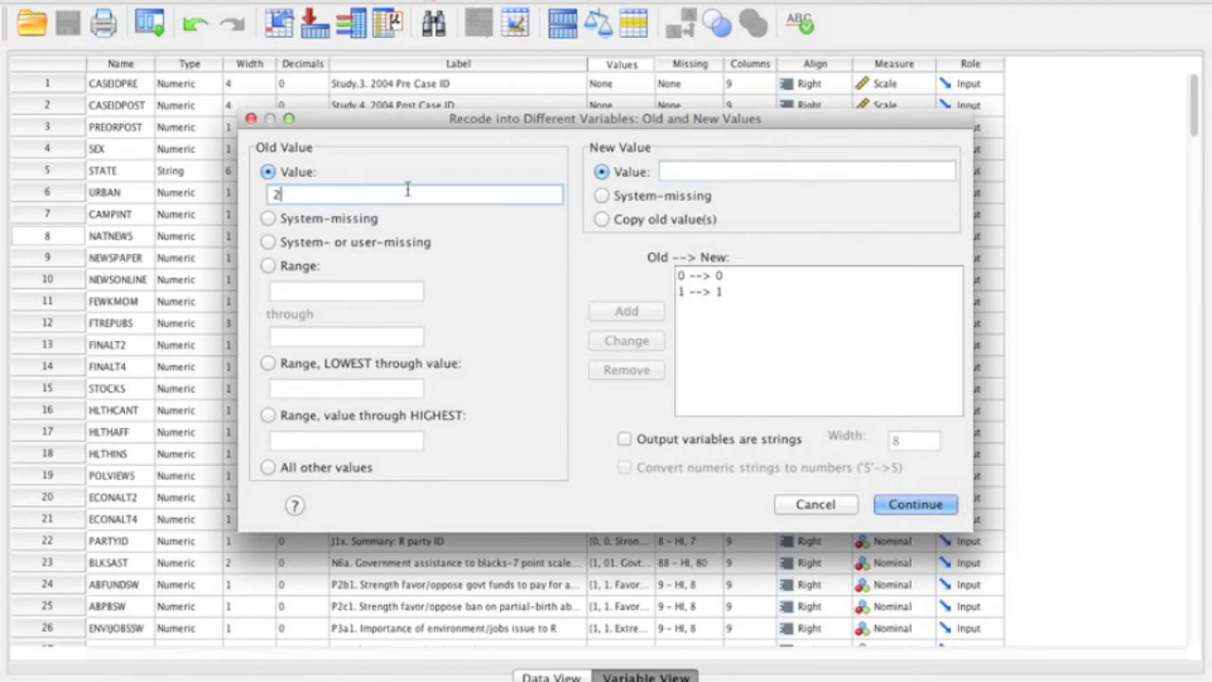
pyautogui.click(692, 173)
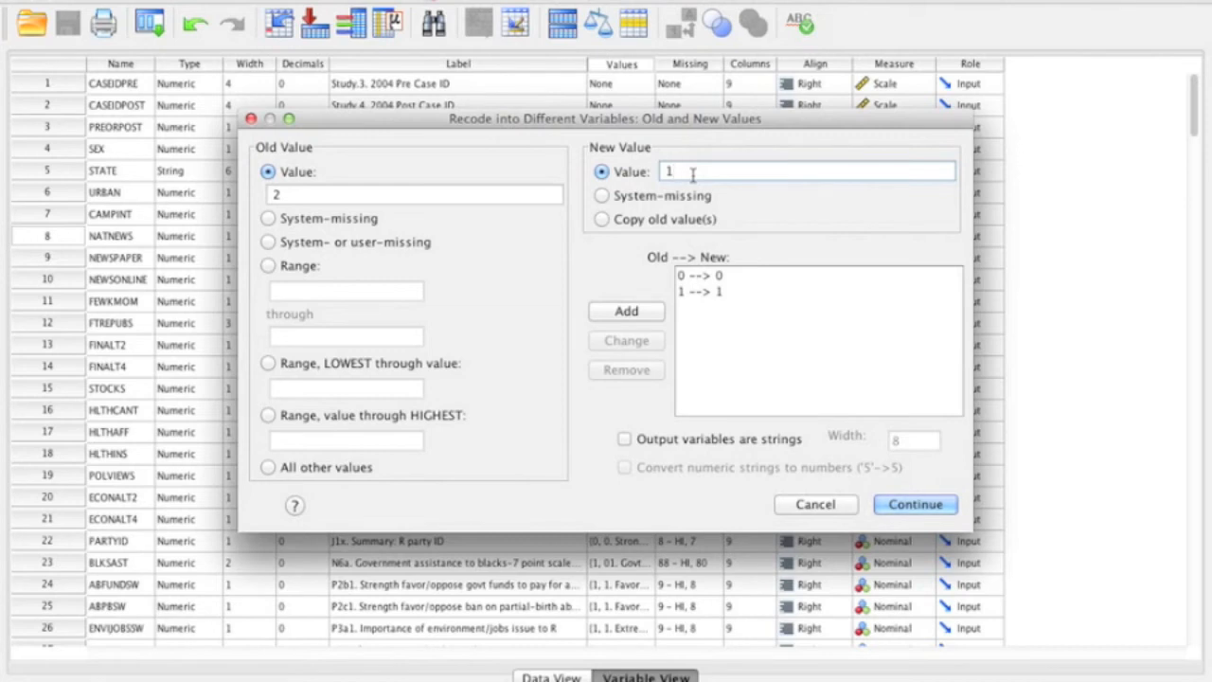
pyautogui.click(626, 311)
pyautogui.click(297, 196)
pyautogui.write('3')
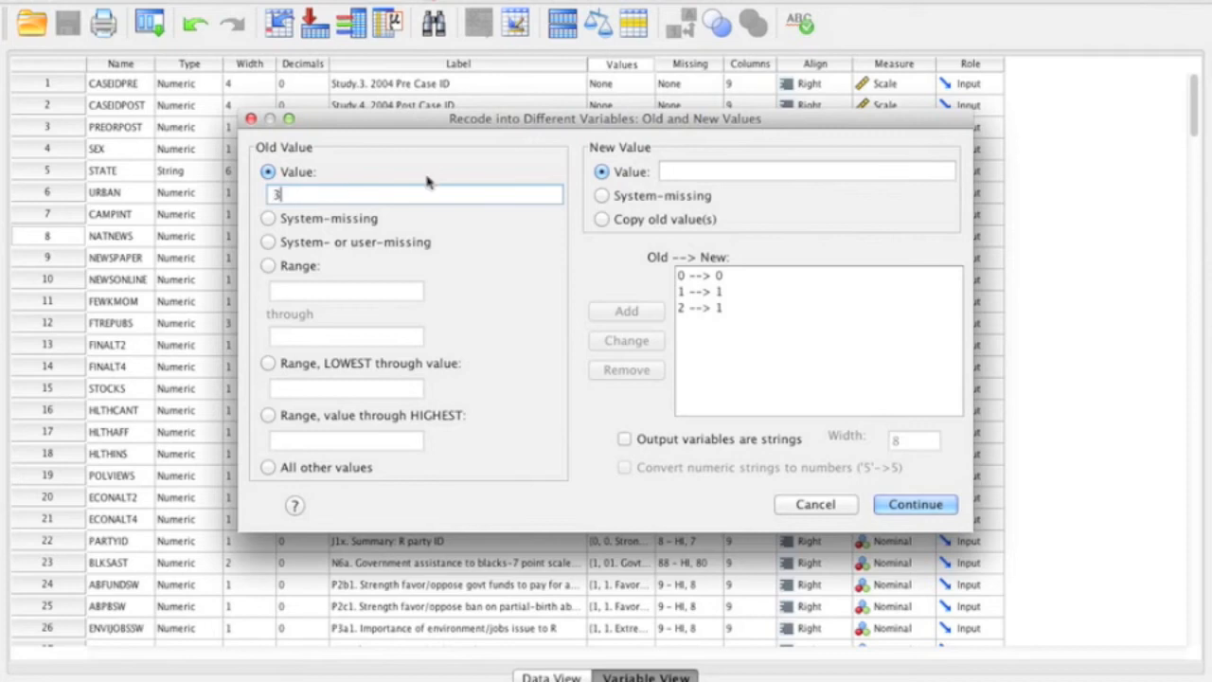
pyautogui.click(682, 170)
pyautogui.write('1')
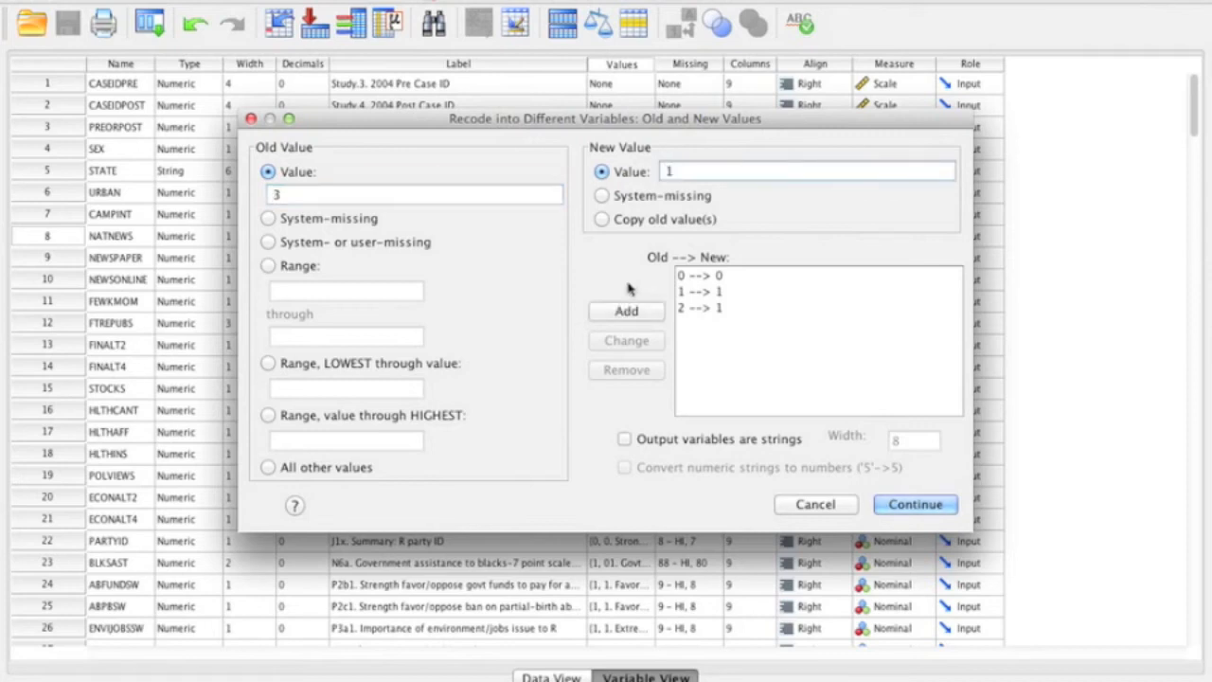
pyautogui.click(620, 313)
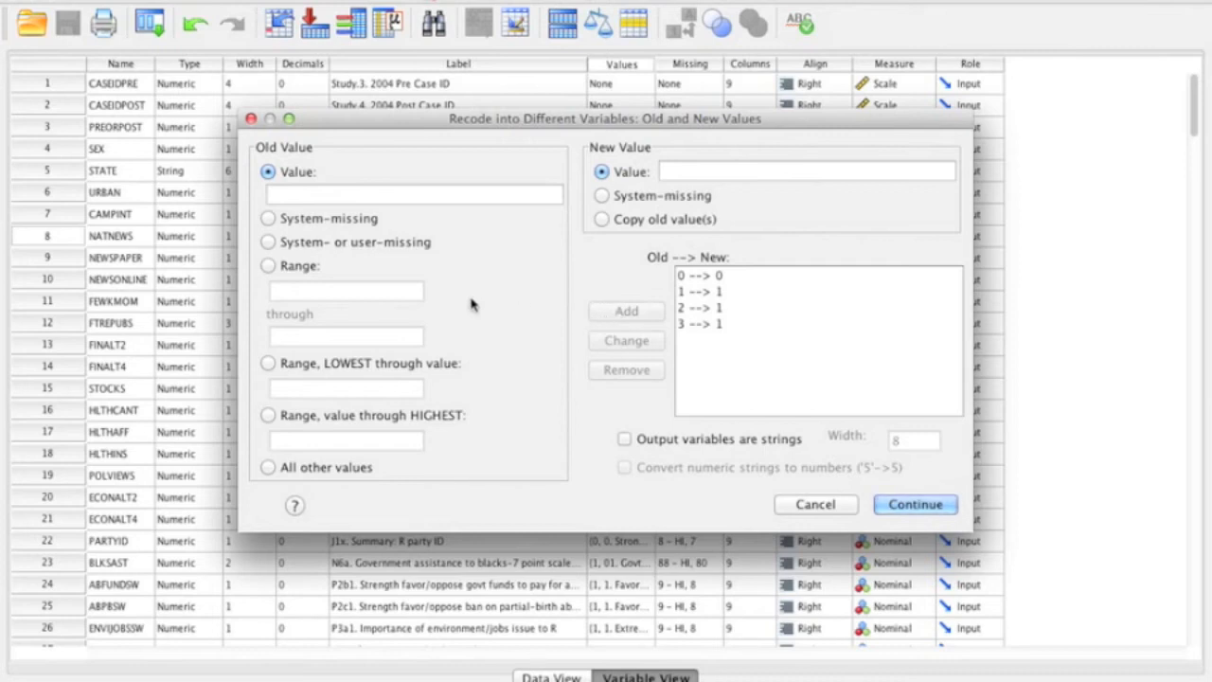
# Add a recode rule that maps the old value range 1 through 7 to new value 1
pyautogui.click(299, 269)
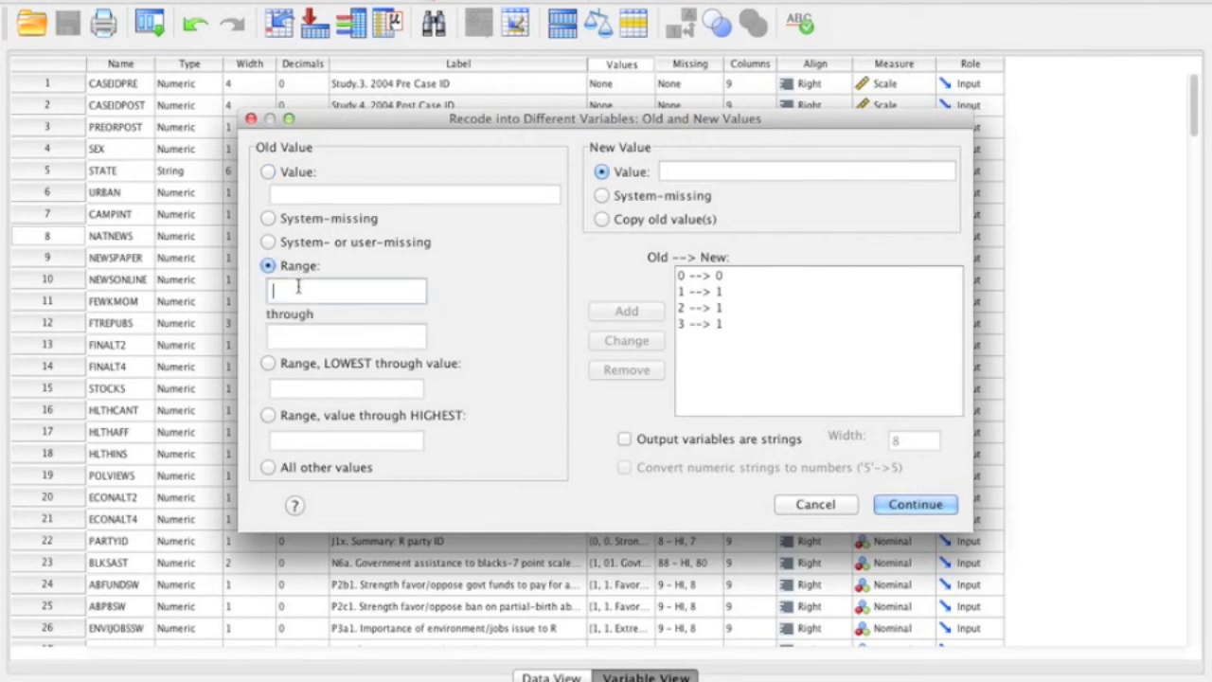
pyautogui.write('1')
pyautogui.click(303, 333)
pyautogui.write('7')
pyautogui.click(688, 170)
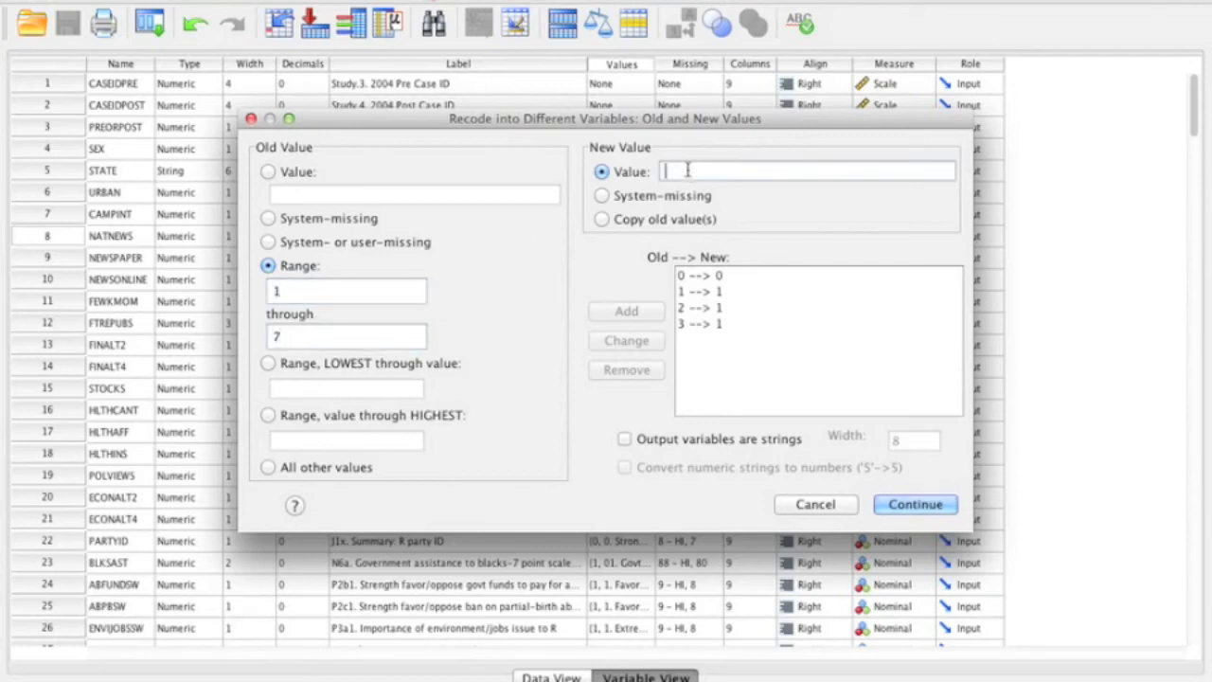
pyautogui.write('1')
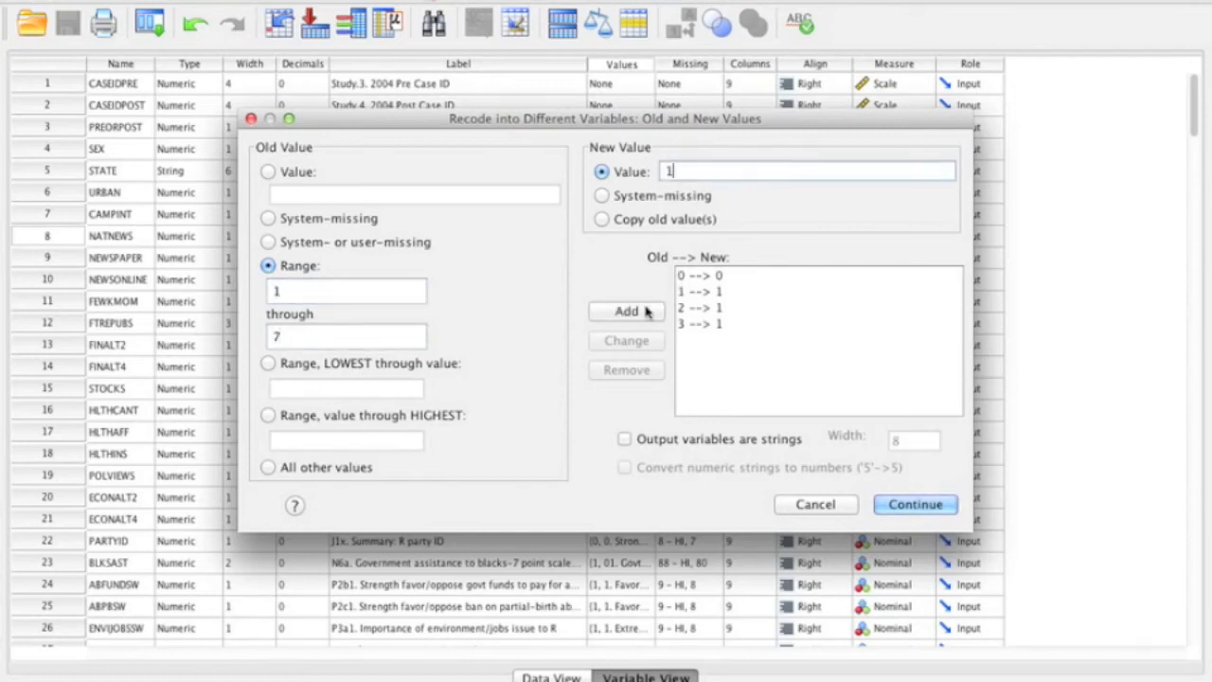
pyautogui.click(647, 311)
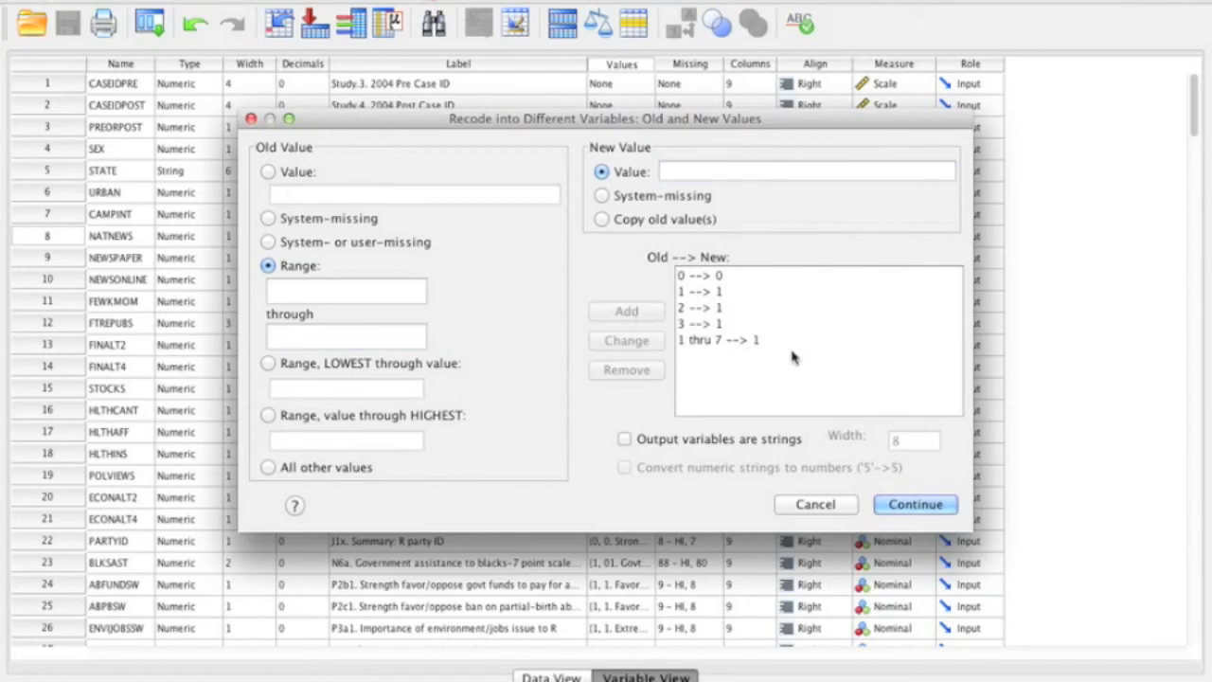
# Remove the three single-value recode rules that map 1, 2 and 3 to 1
pyautogui.click(705, 295)
pyautogui.click(633, 370)
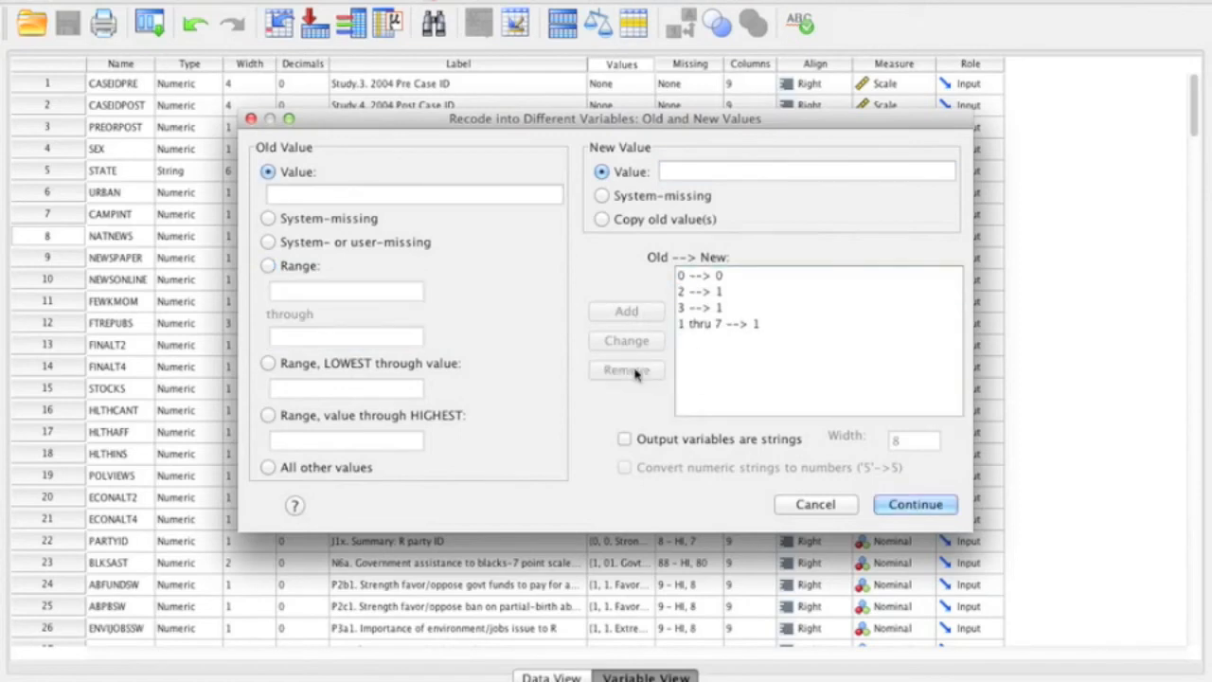
pyautogui.click(698, 293)
pyautogui.click(633, 369)
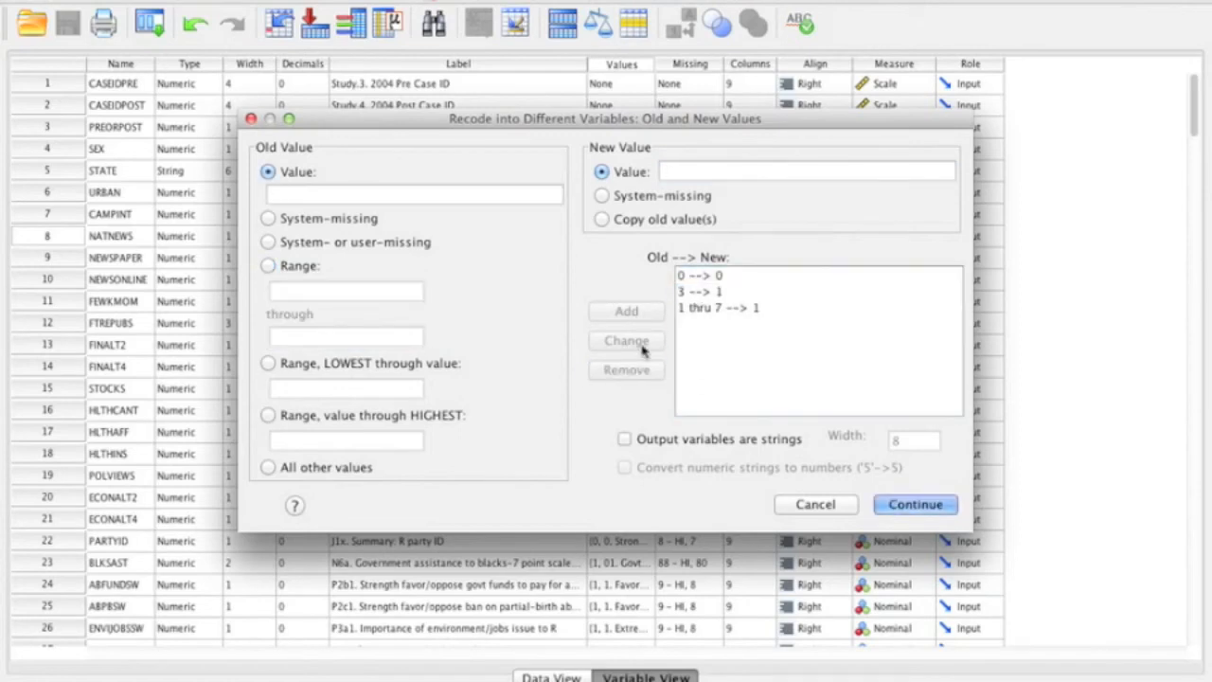
pyautogui.click(695, 293)
pyautogui.click(645, 370)
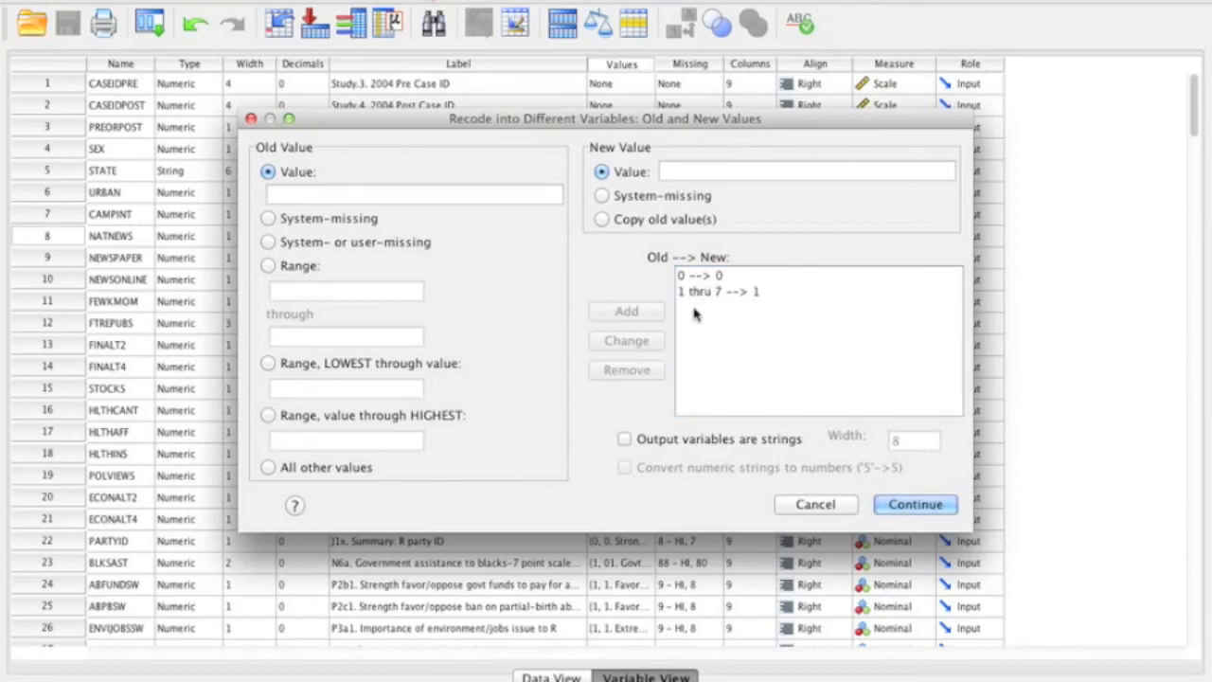
# Add a rule that recodes system- or user-missing values to system-missing, and run the NATNEWS recode into NATNEWSR
pyautogui.click(392, 244)
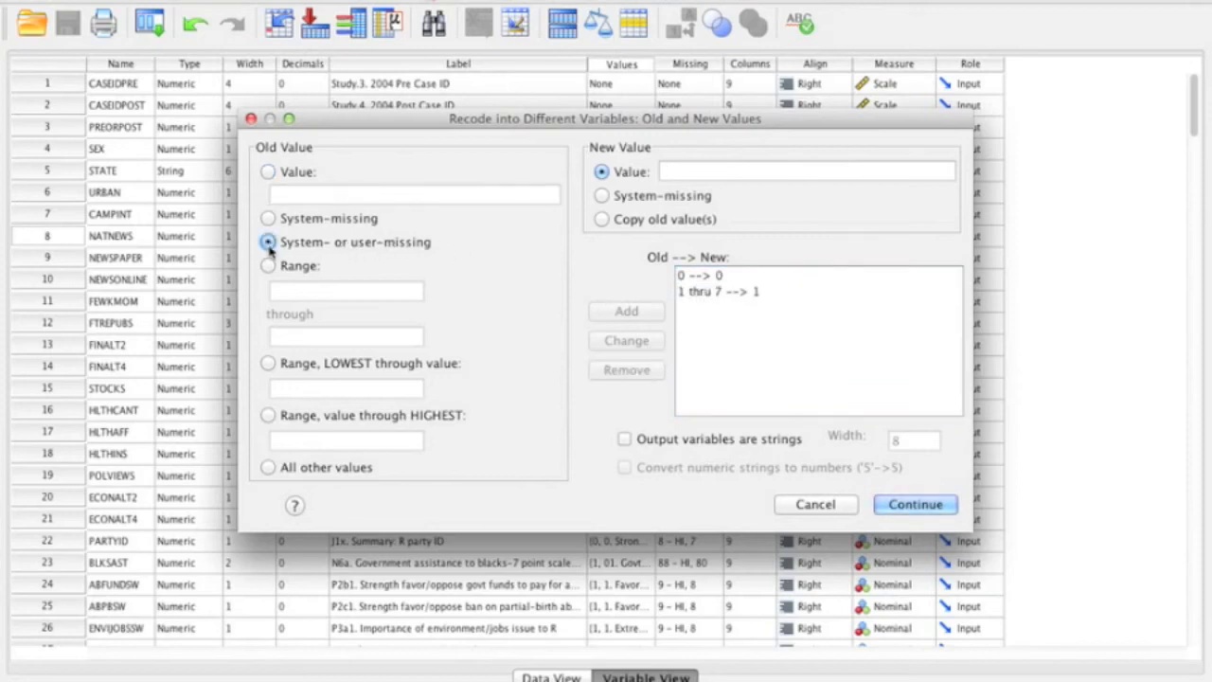
pyautogui.click(602, 196)
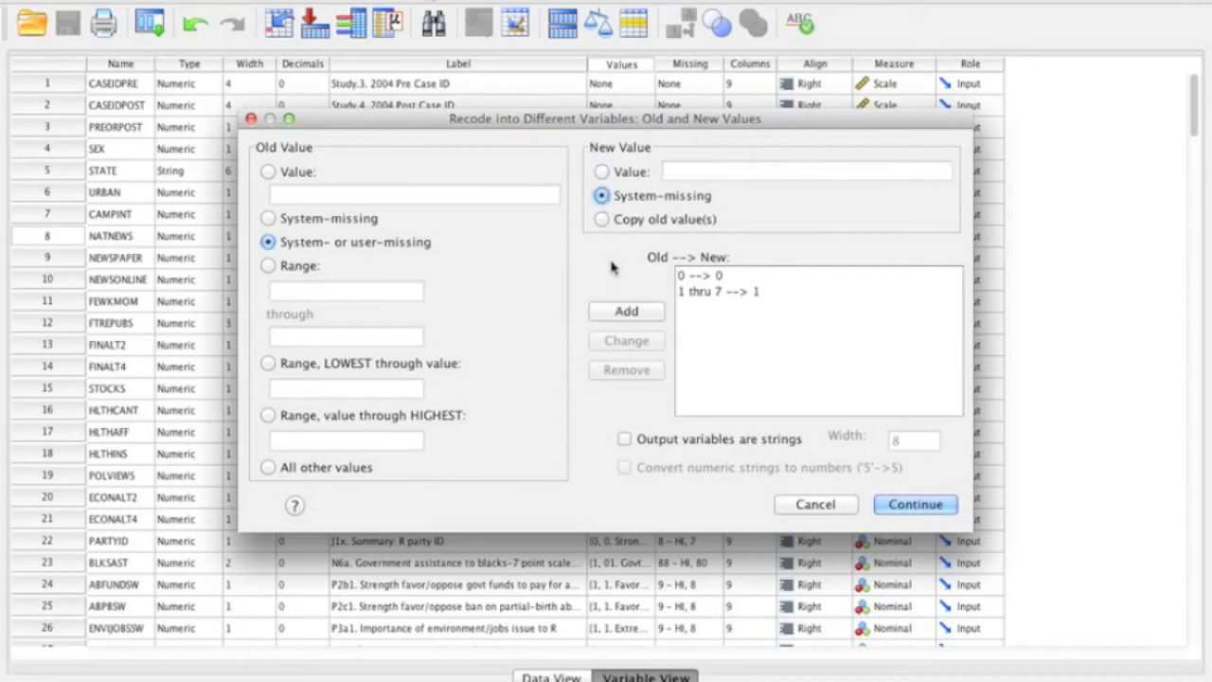
pyautogui.click(630, 311)
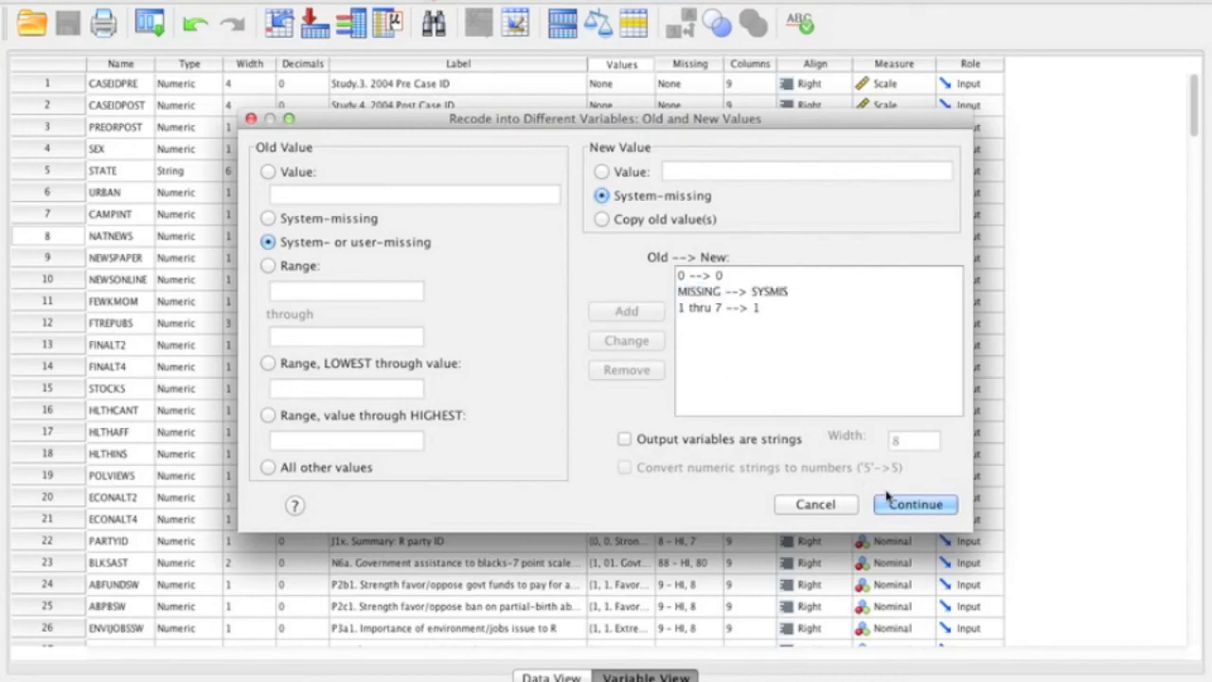
pyautogui.click(915, 506)
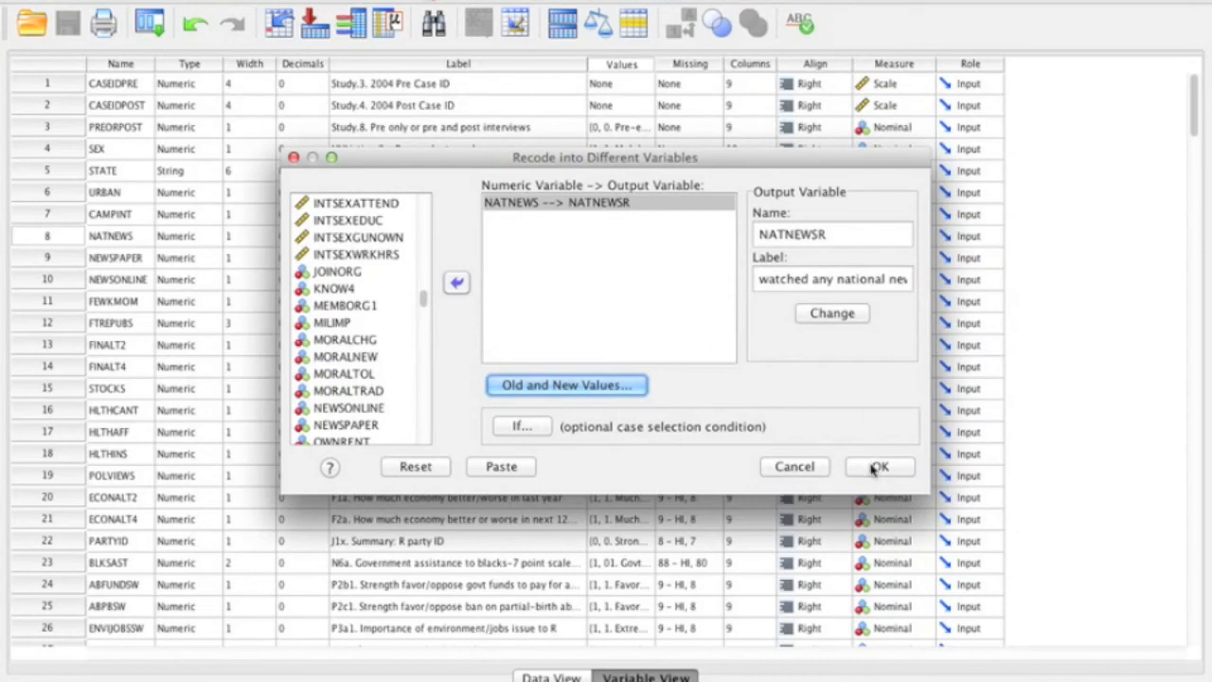
pyautogui.click(874, 467)
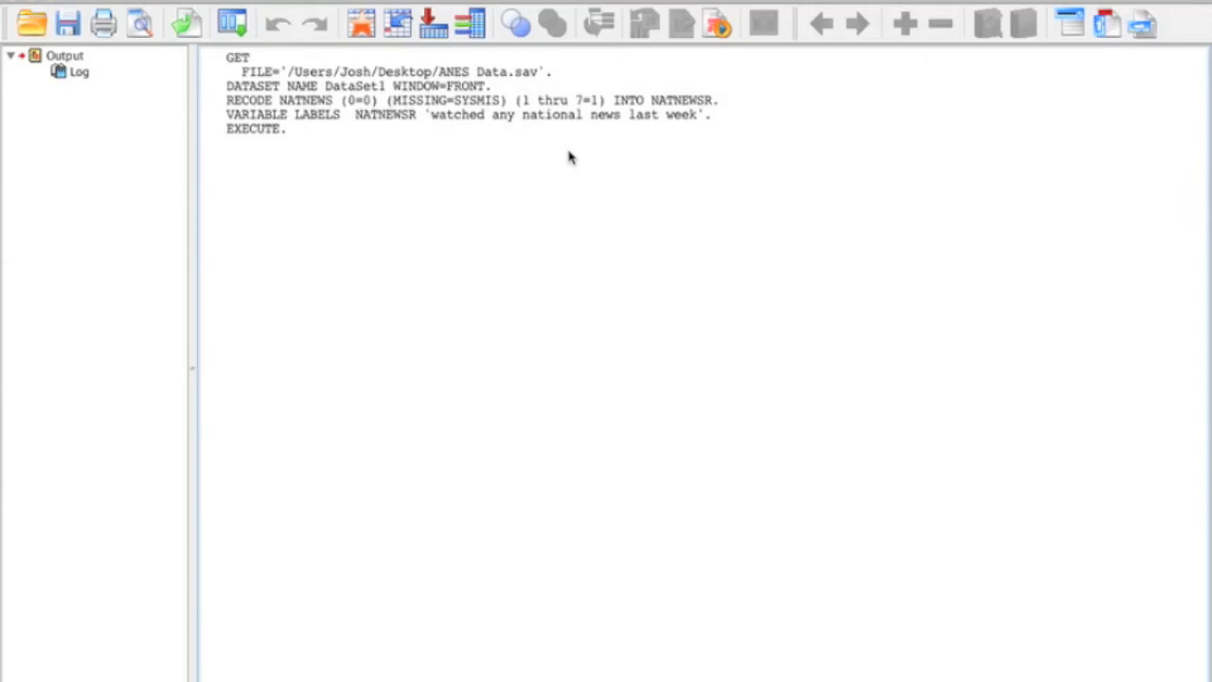
# Run Frequencies with frequency tables for the variables NATNEWSR and NATNEWS
pyautogui.click(580, 2)
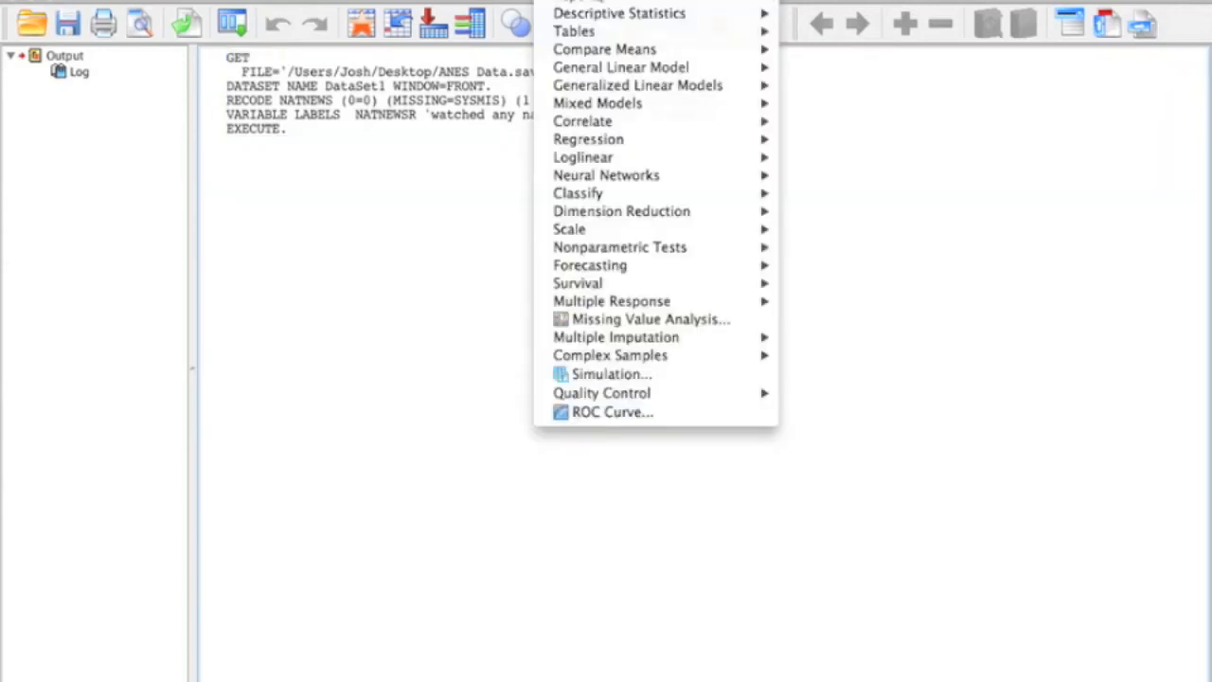
pyautogui.moveTo(602, 15)
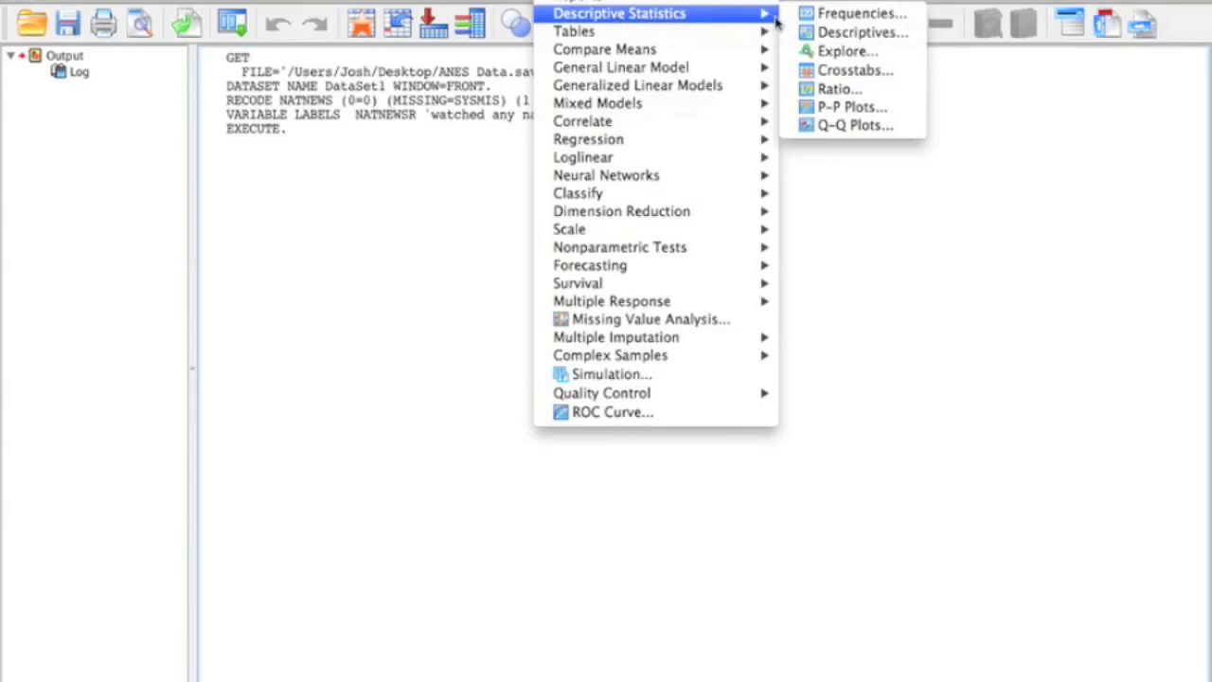
pyautogui.click(834, 15)
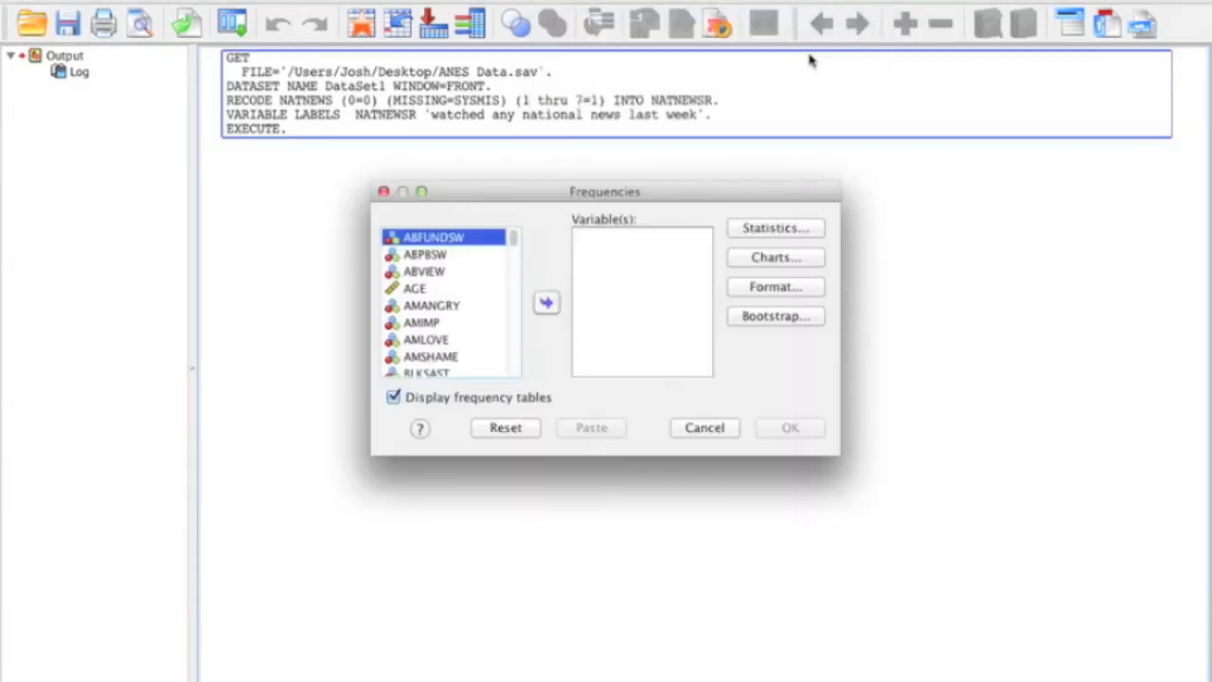
pyautogui.scroll(-10, 490, 329)
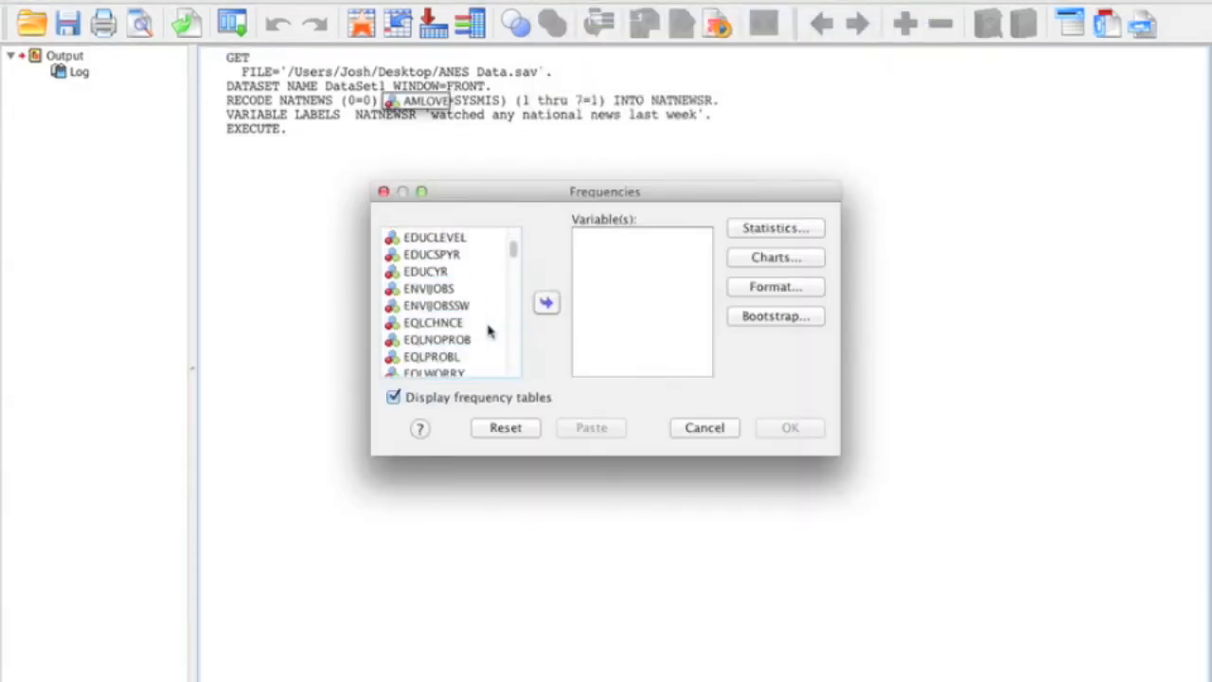
pyautogui.scroll(-15, 489, 330)
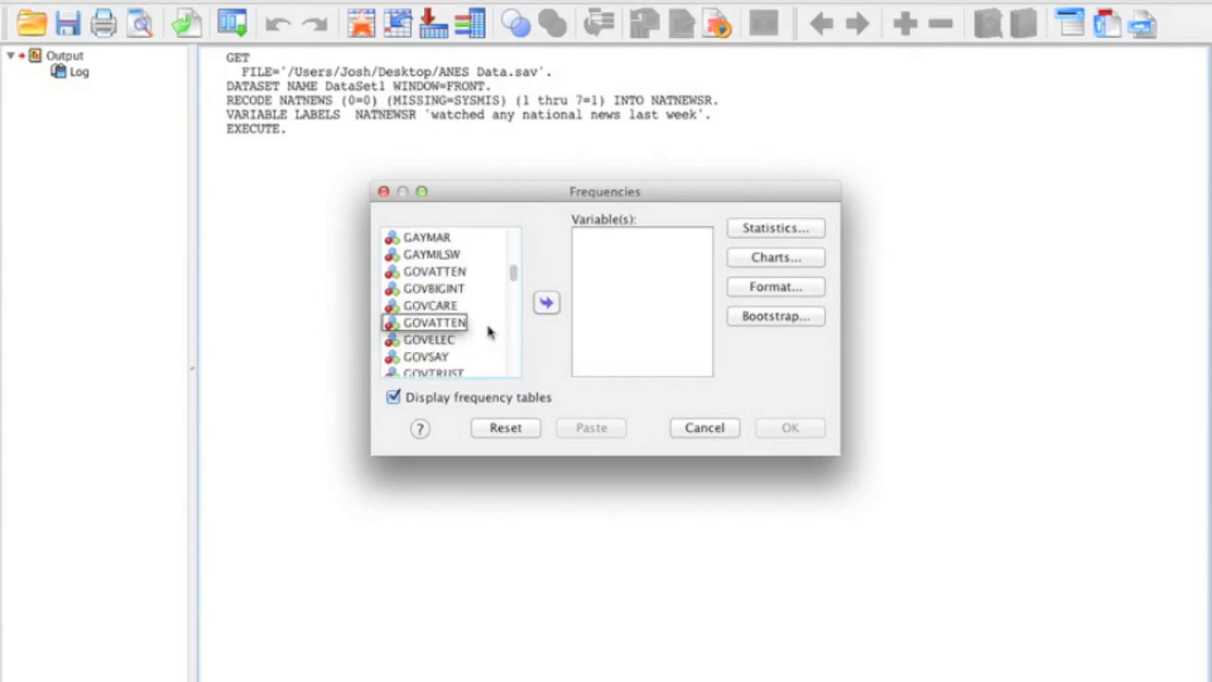
pyautogui.scroll(-10, 490, 329)
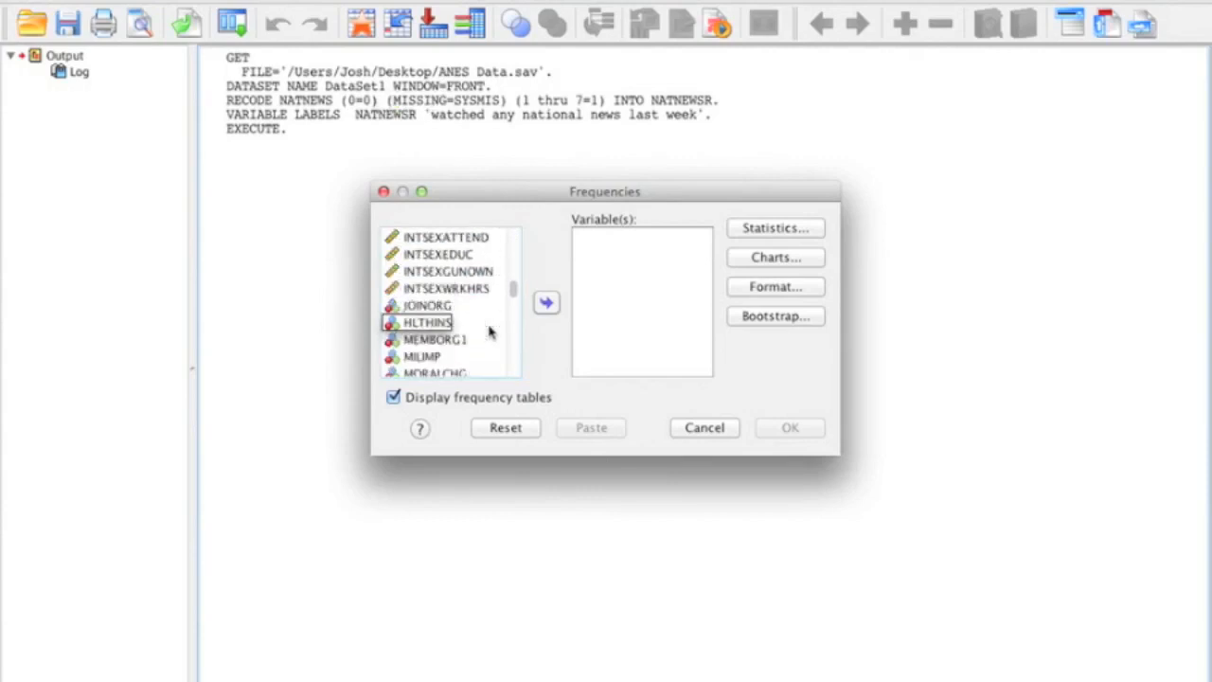
pyautogui.scroll(-8, 490, 329)
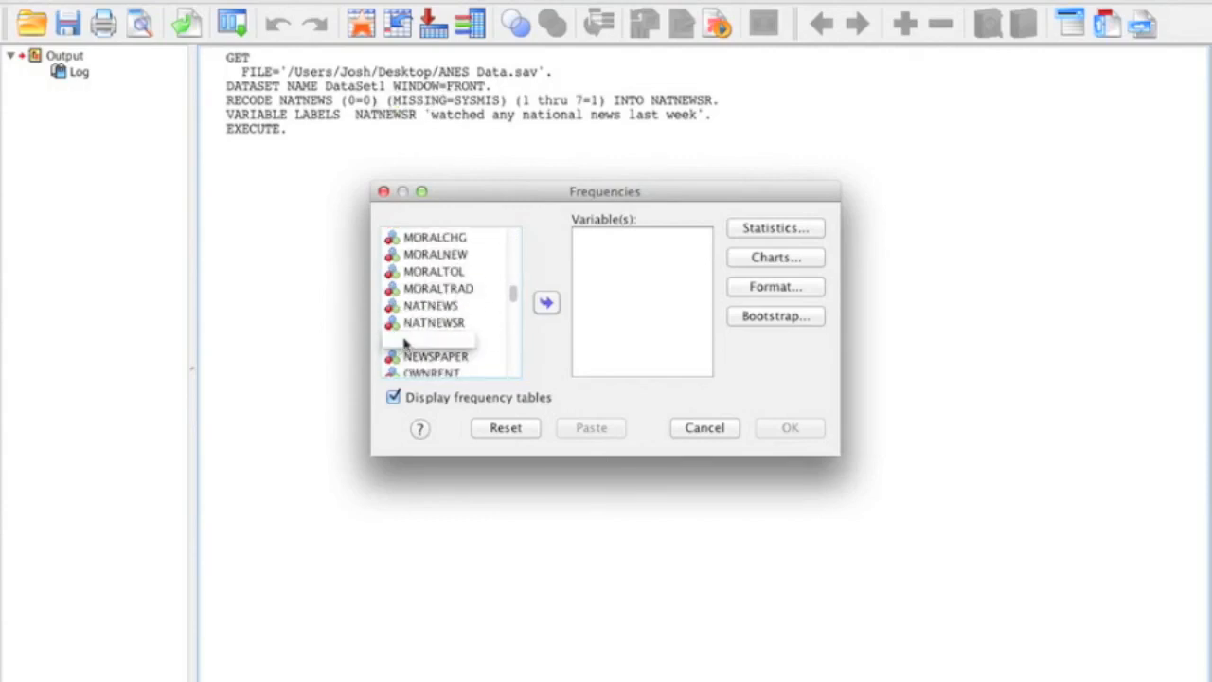
pyautogui.click(422, 323)
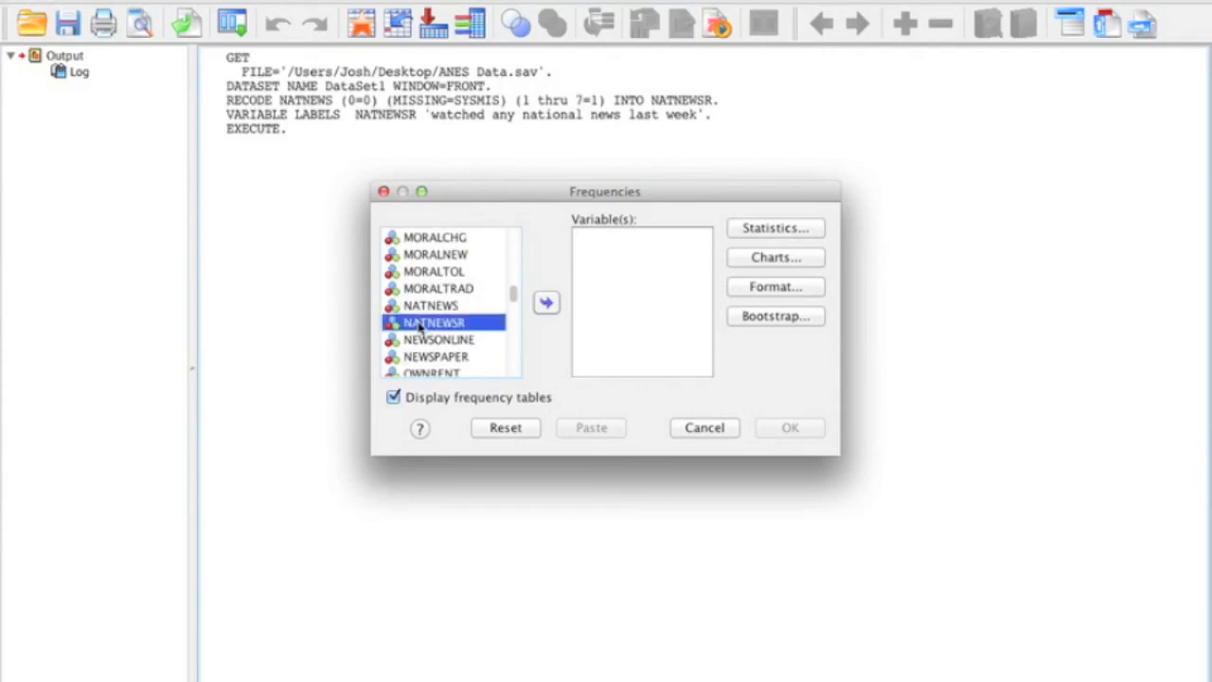
pyautogui.click(547, 303)
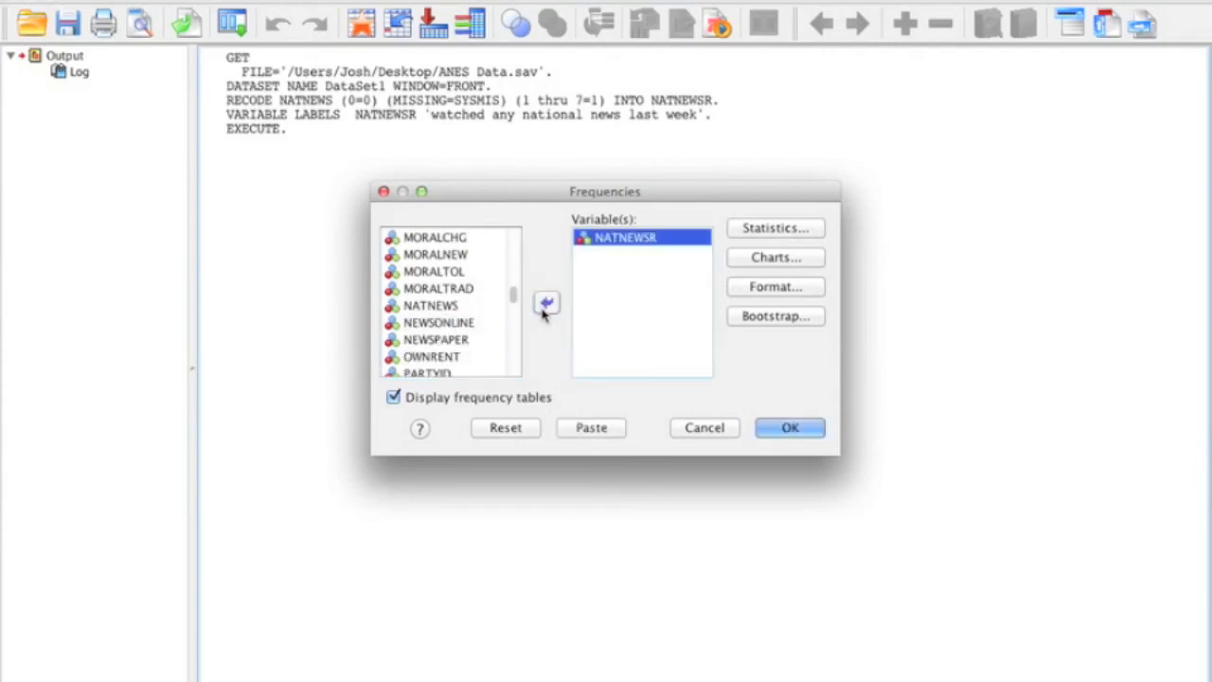
pyautogui.click(440, 310)
pyautogui.click(546, 303)
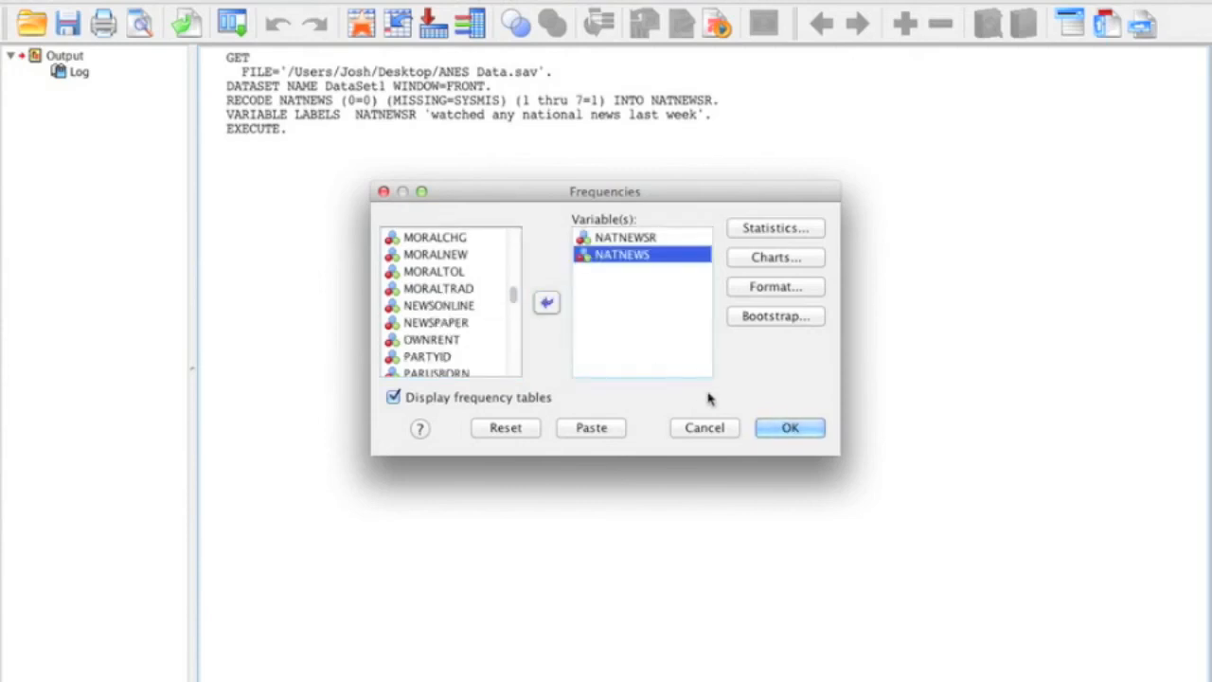
pyautogui.click(784, 428)
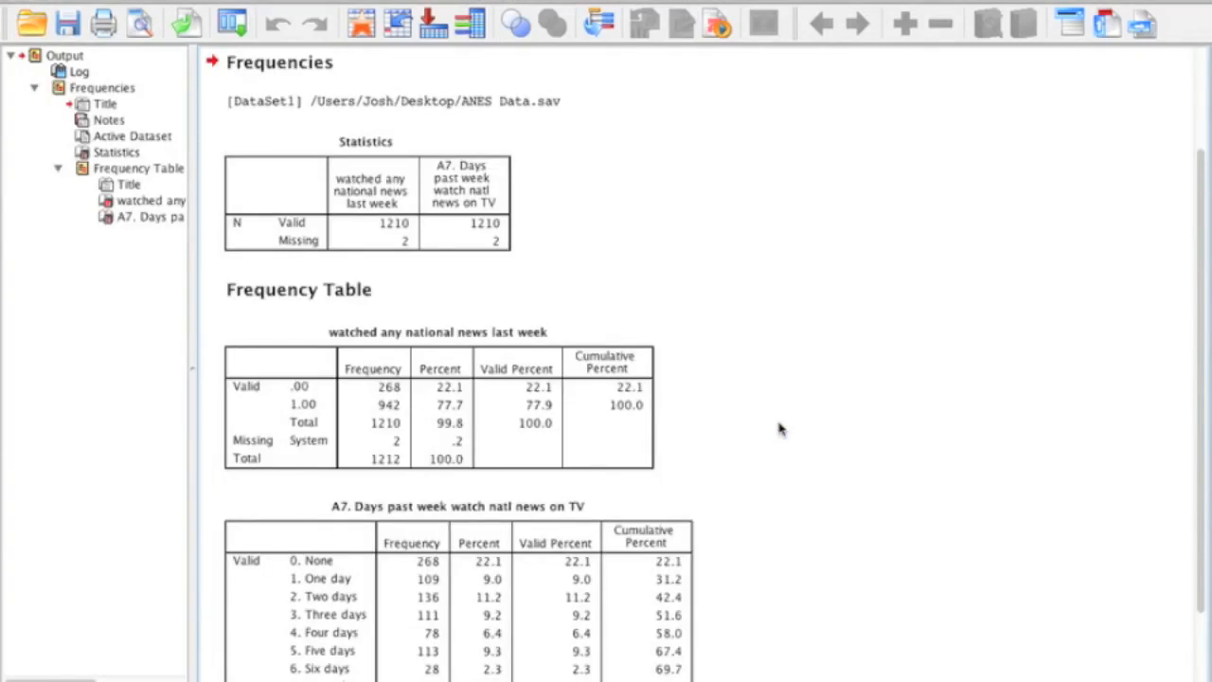
# Compare the frequency table of the recoded national news variable with that of the original days-per-week variable
pyautogui.click(539, 289)
pyautogui.click(531, 248)
pyautogui.click(484, 360)
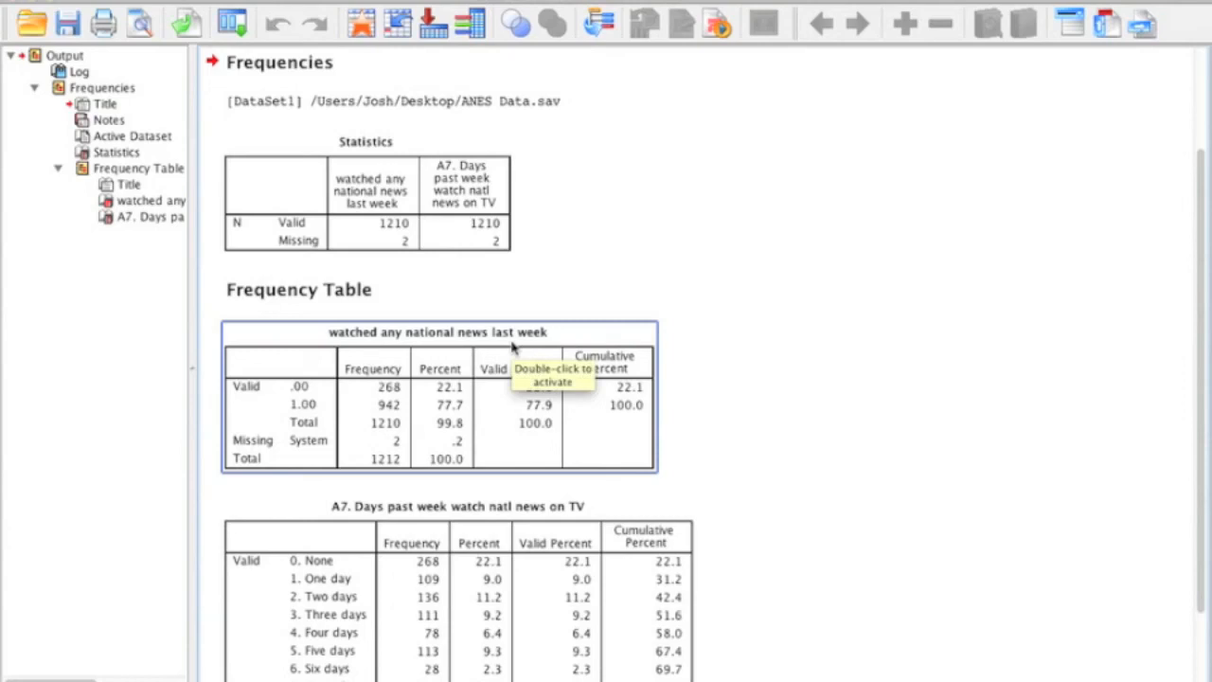
pyautogui.scroll(-3, 513, 348)
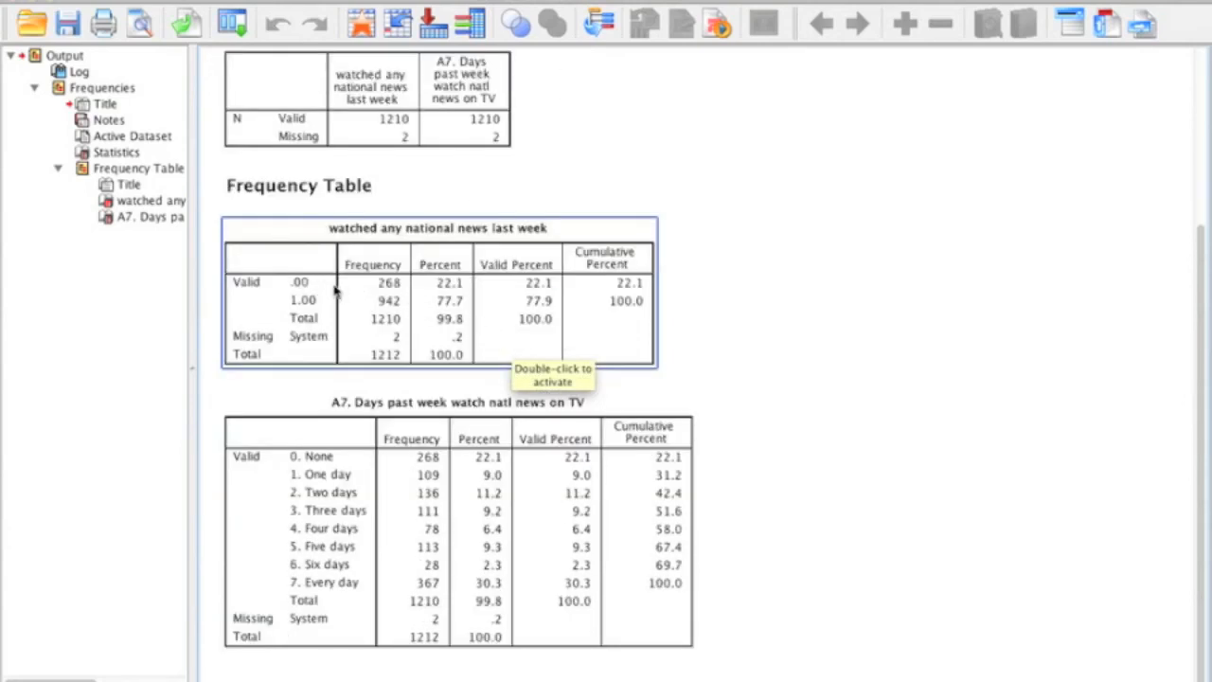
pyautogui.click(415, 452)
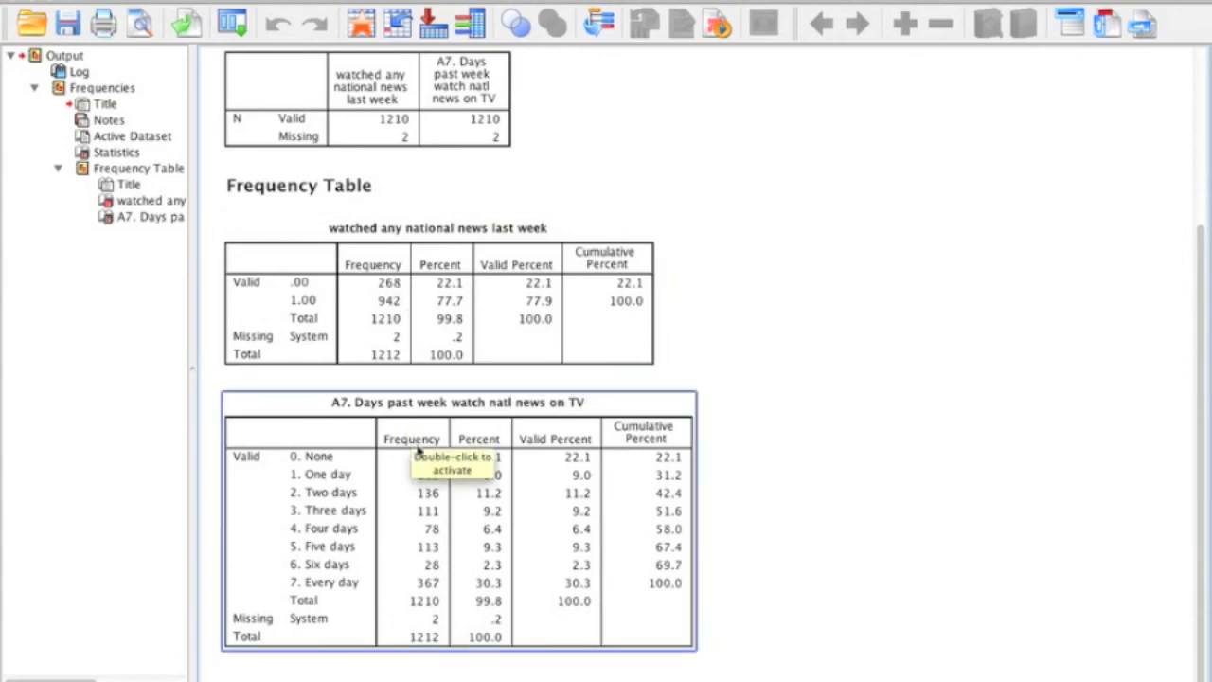
pyautogui.click(894, 402)
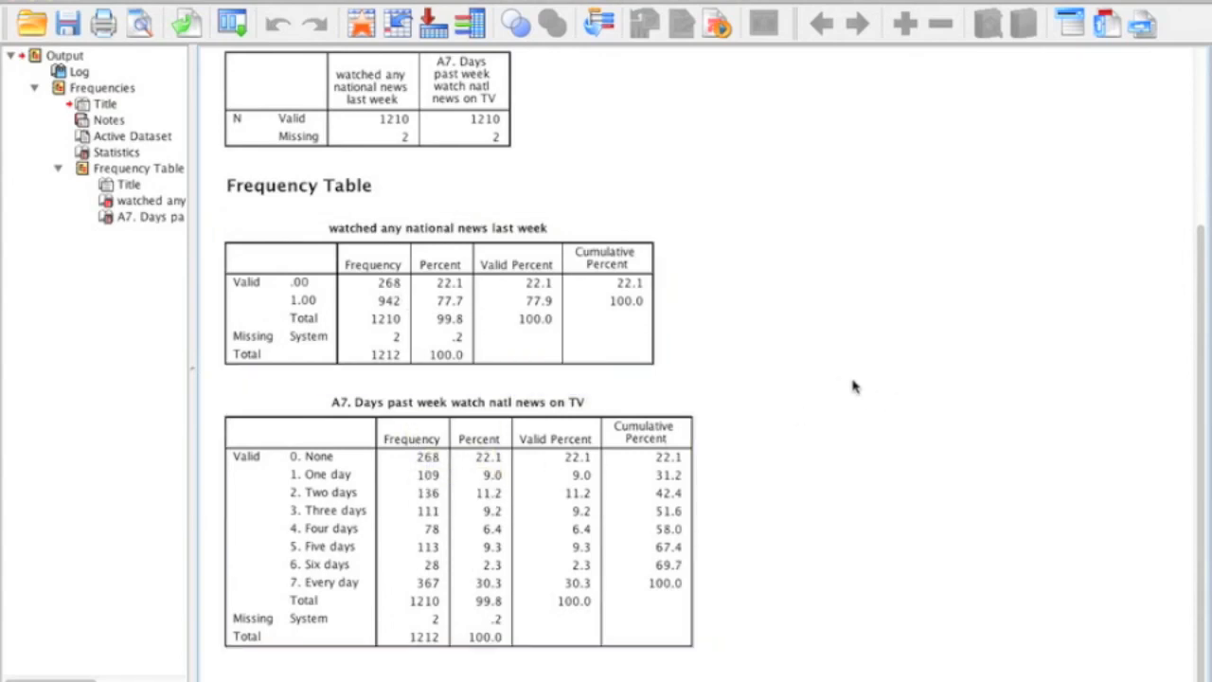
pyautogui.click(494, 364)
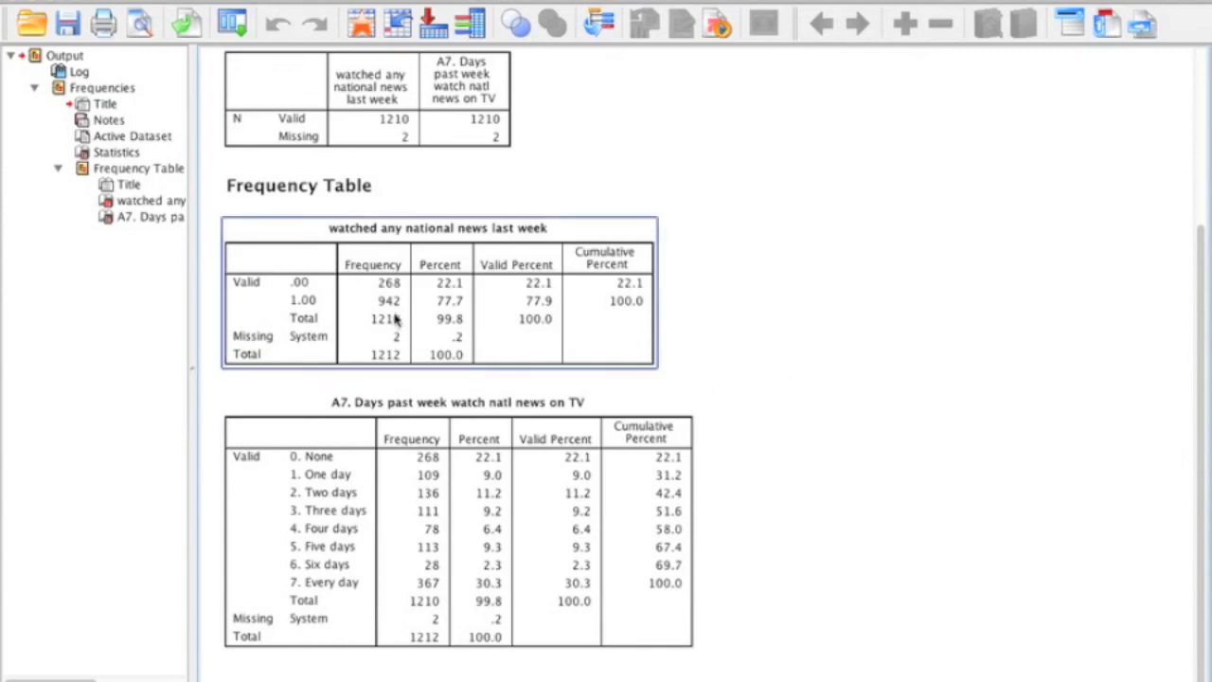
pyautogui.click(382, 470)
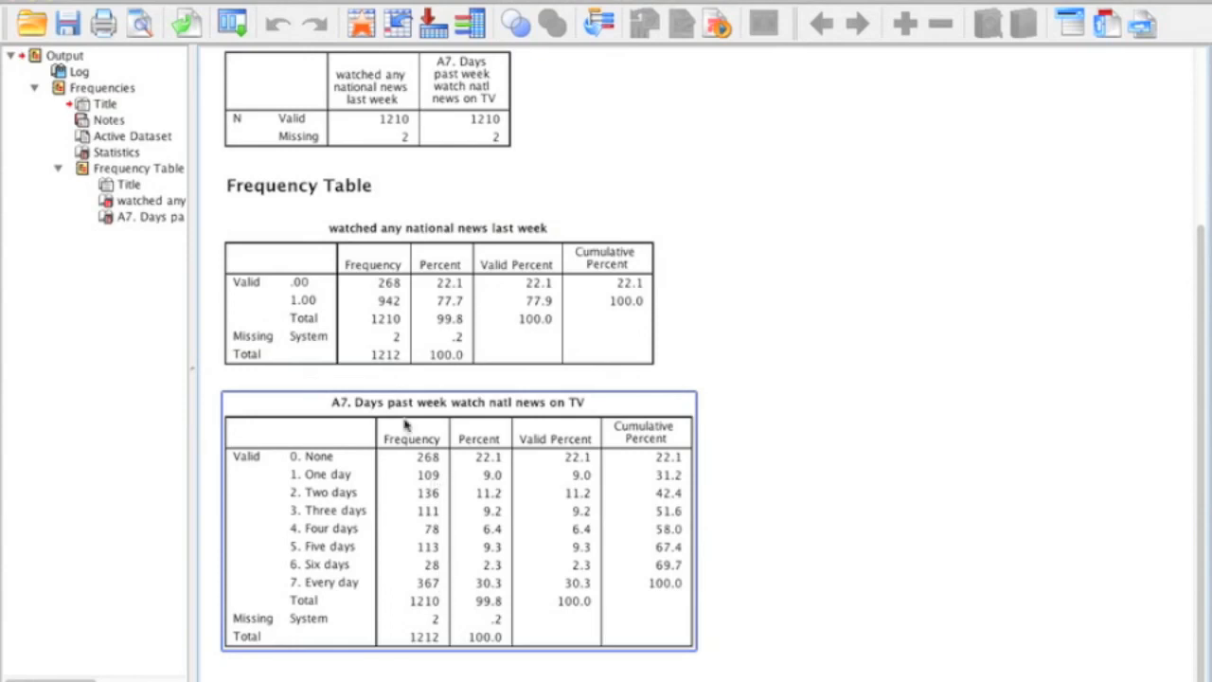
pyautogui.click(392, 314)
pyautogui.click(846, 373)
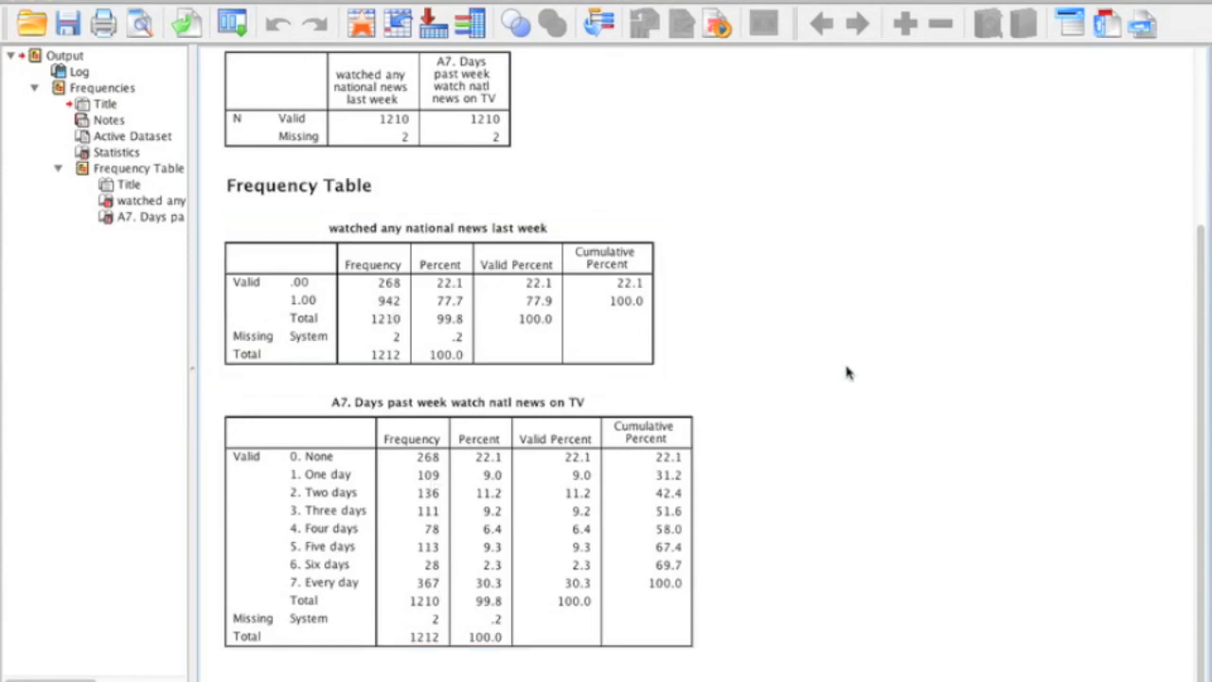